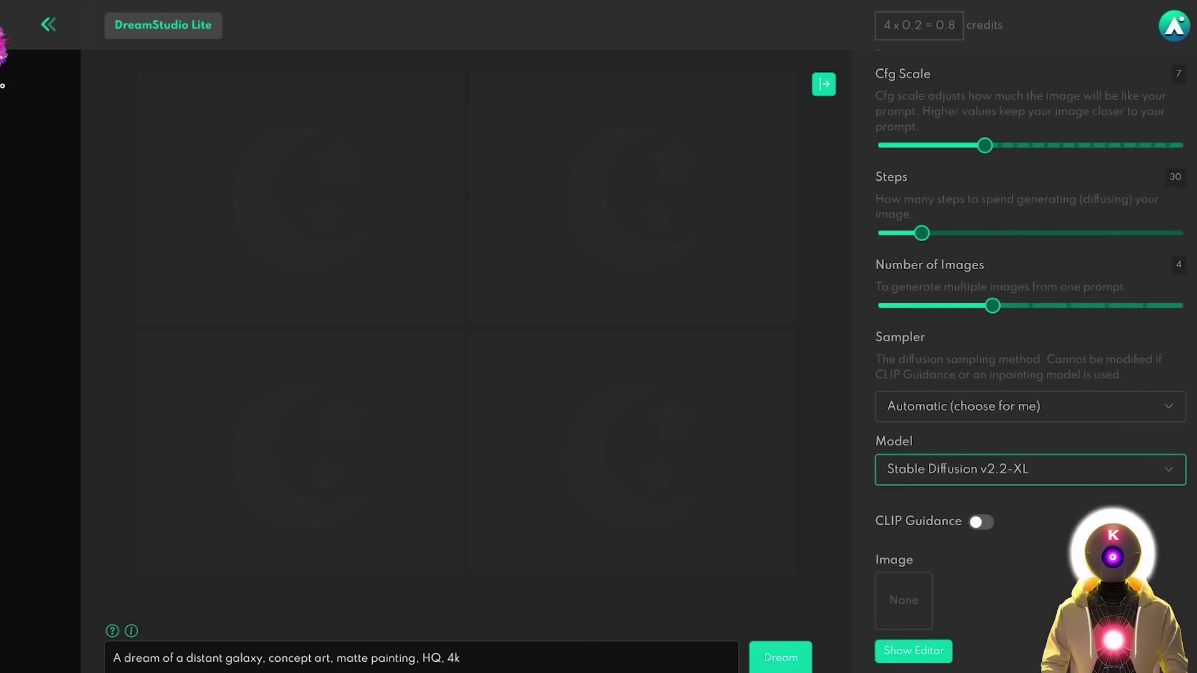
Step: Look through the Stable Diffusion versions available in the model choices
left_click(1152, 477)
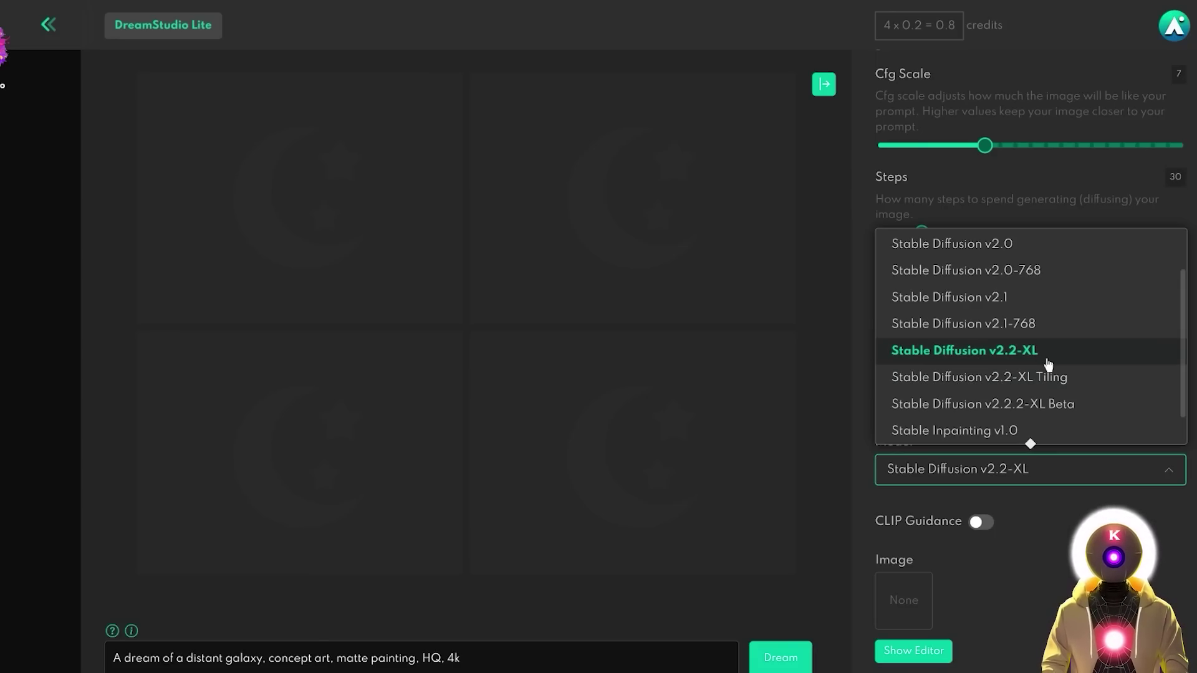
scroll(1047, 364, "up", 2)
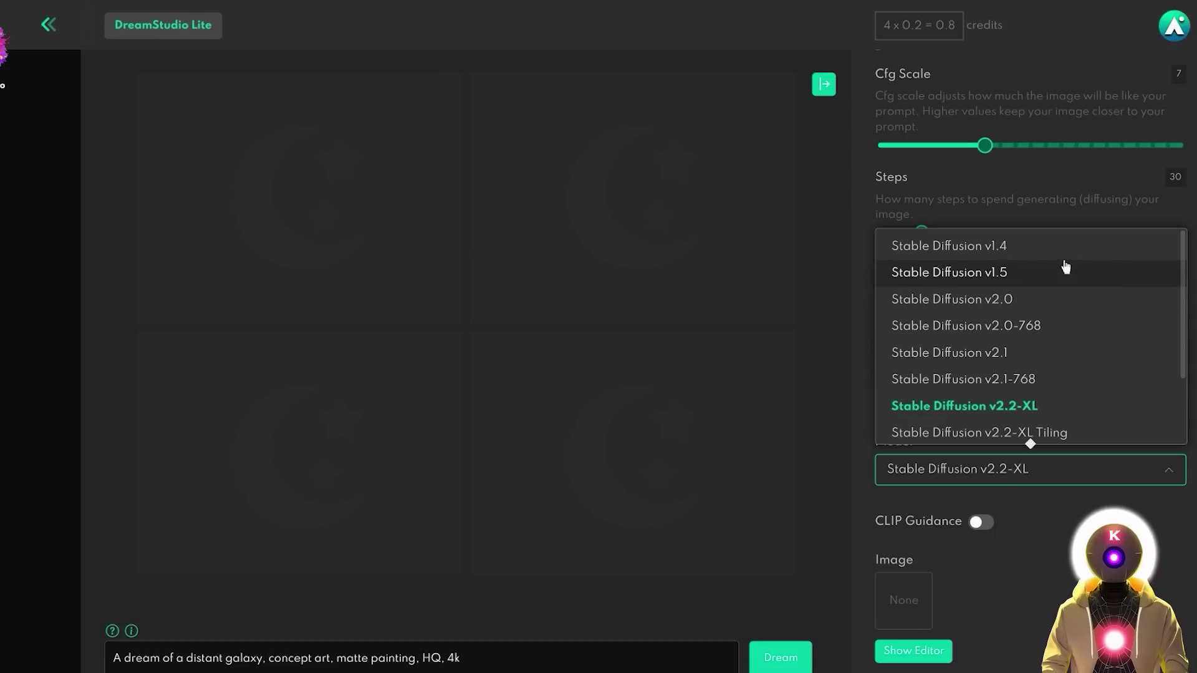
scroll(1057, 280, "down", 2)
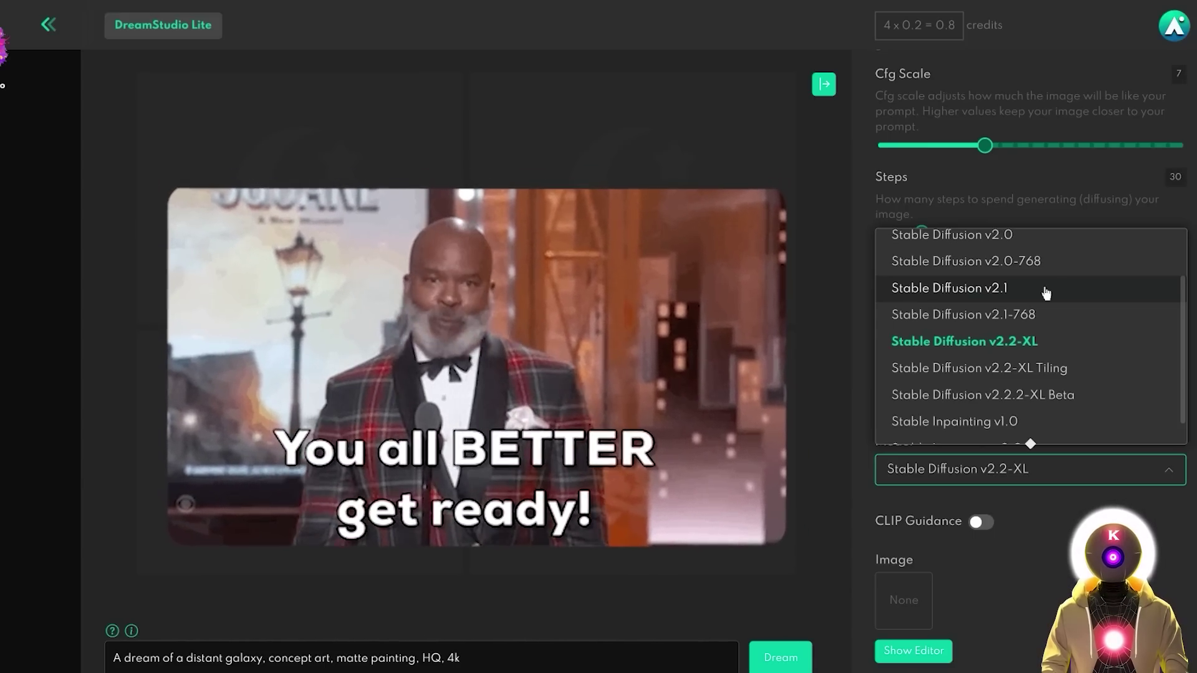
scroll(1042, 598, "up", 2)
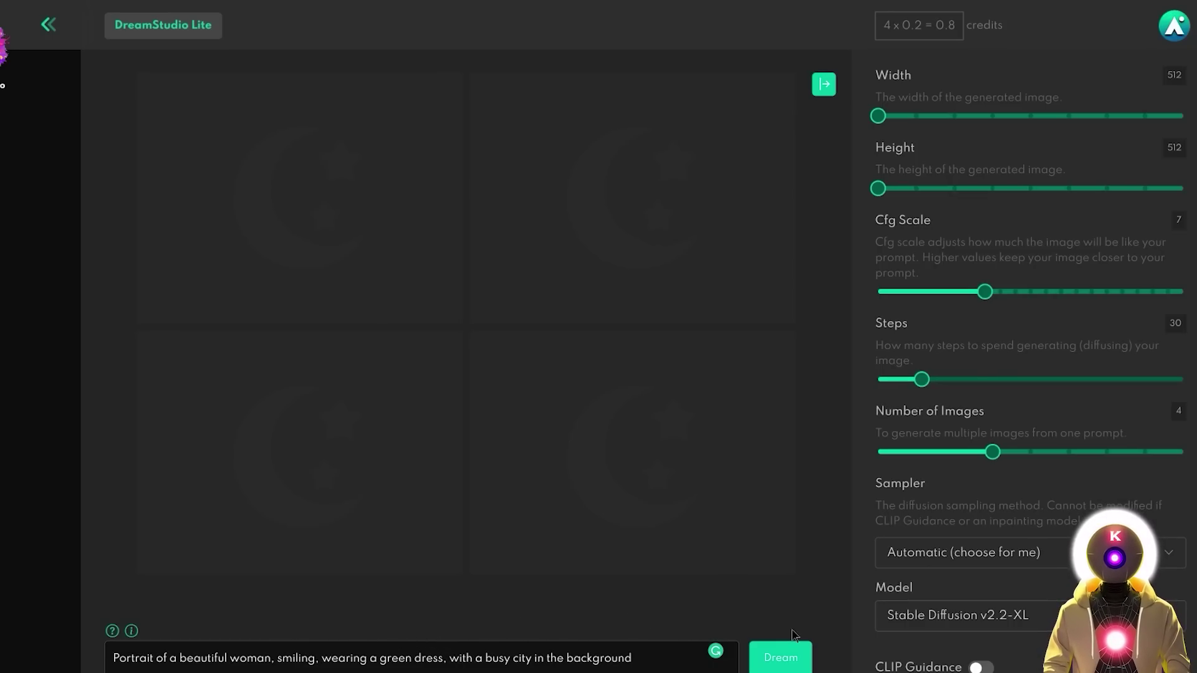
Step: Generate four images from the portrait prompt of the woman in a green dress with Stable Diffusion v2.2-XL, and inspect the results
left_click(790, 656)
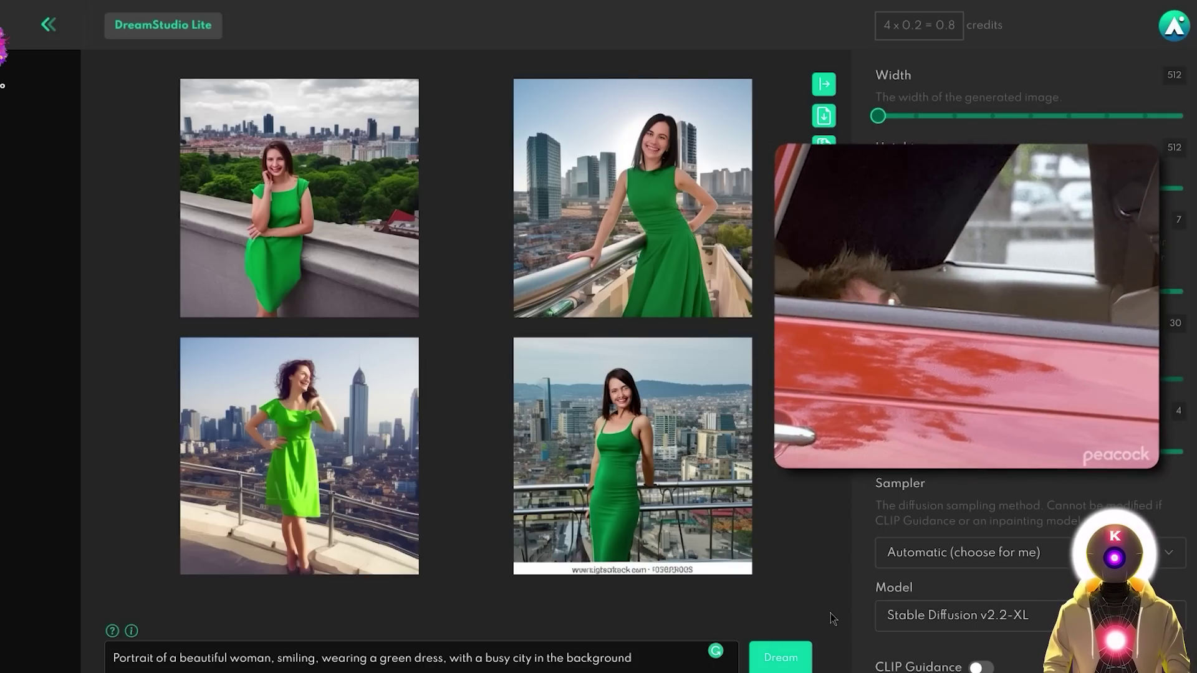
mouse_move(616, 575)
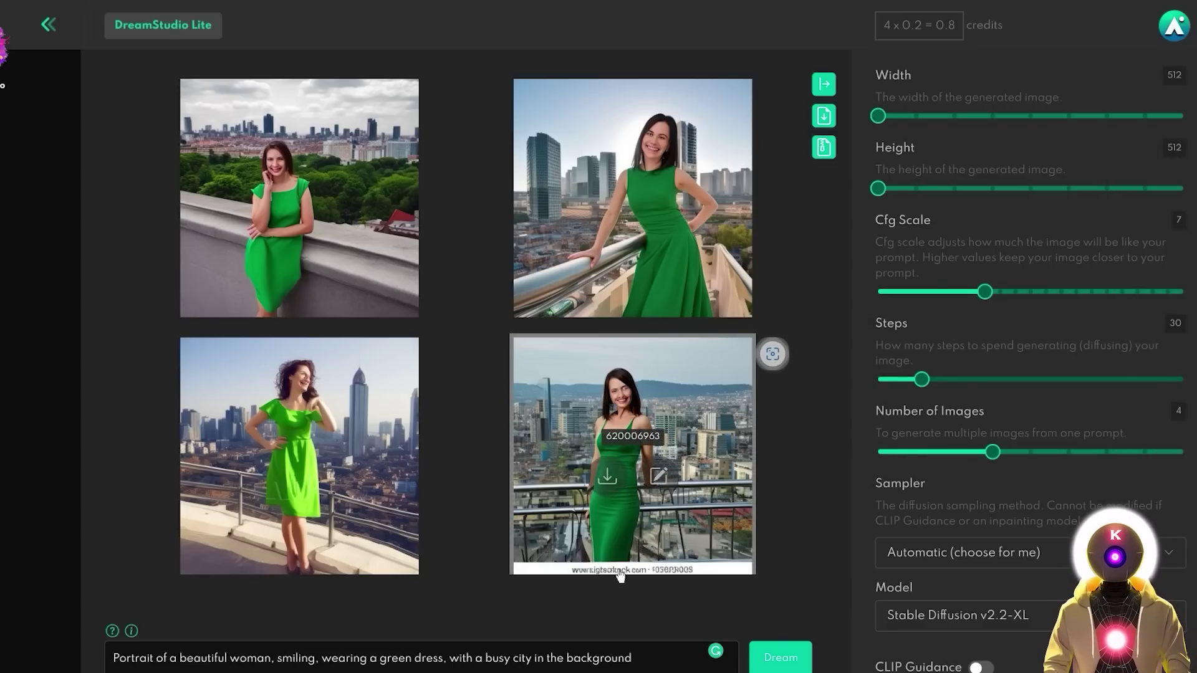
mouse_move(537, 259)
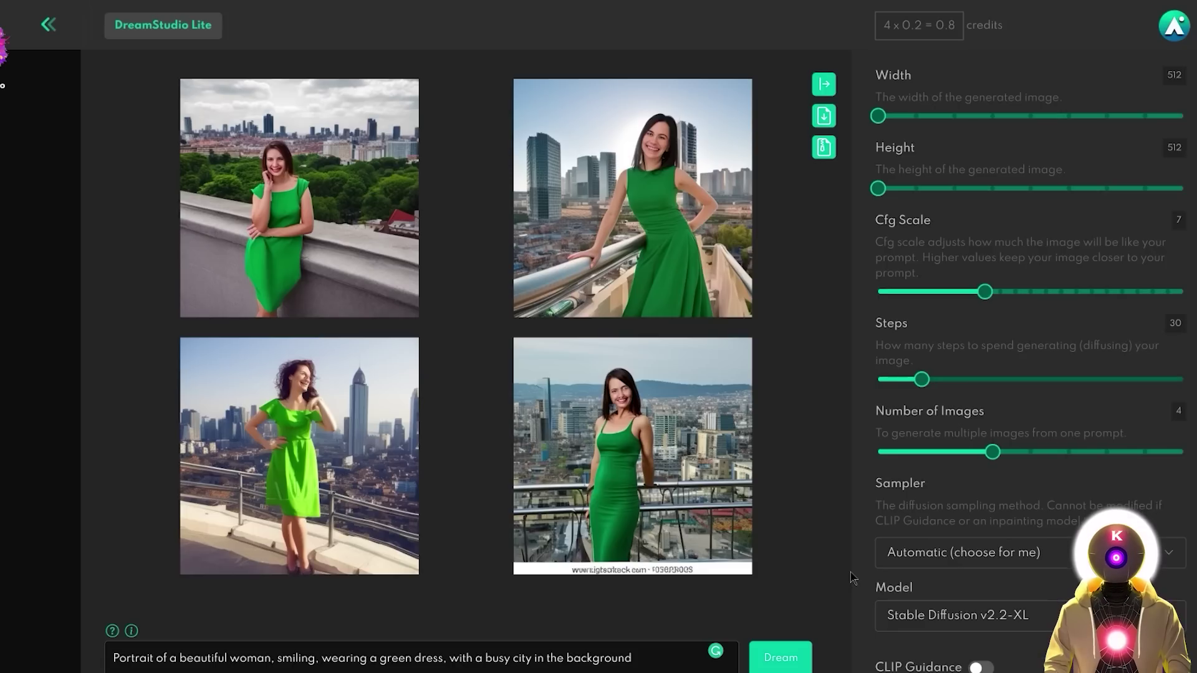
Step: Regenerate the green-dress portrait with the Stable Diffusion v2.1 model, and again with Stable Diffusion v2.2.2-XL Beta
left_click(1097, 616)
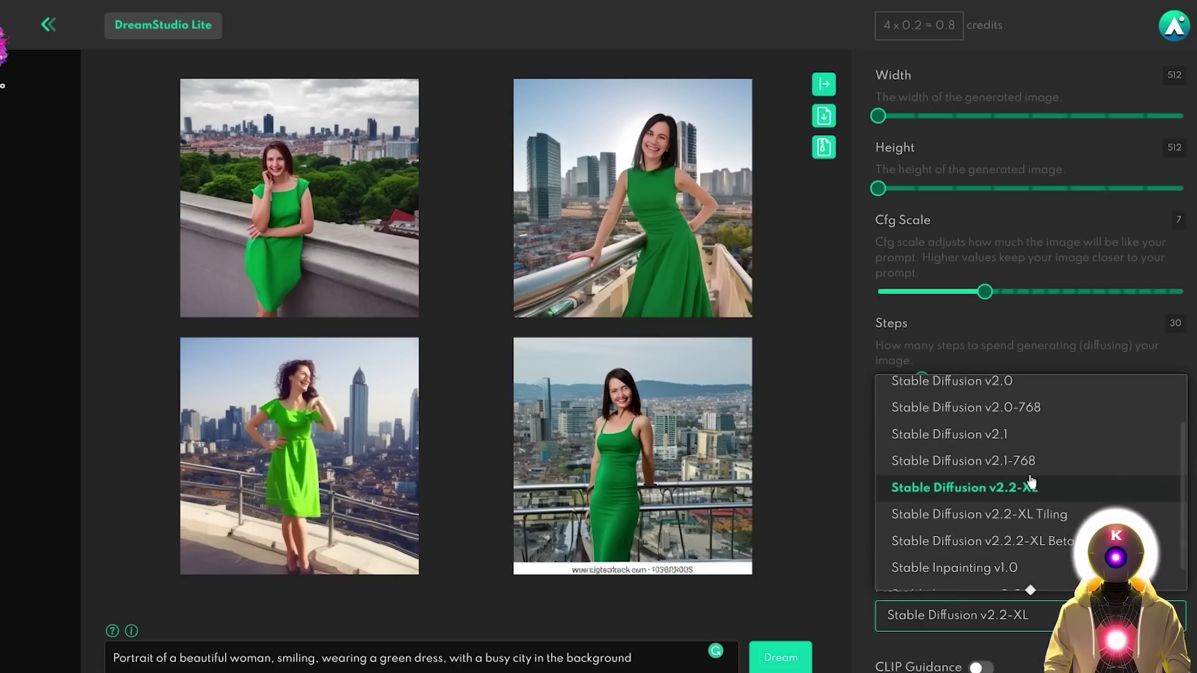
left_click(1029, 436)
left_click(784, 658)
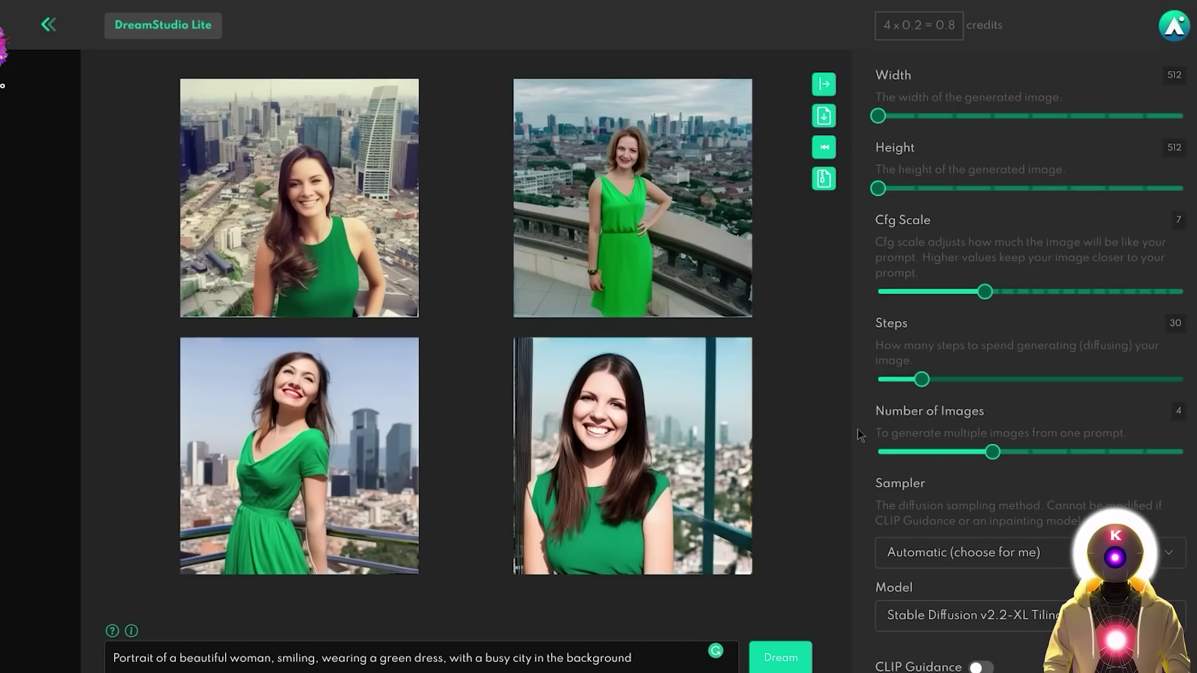
left_click(997, 615)
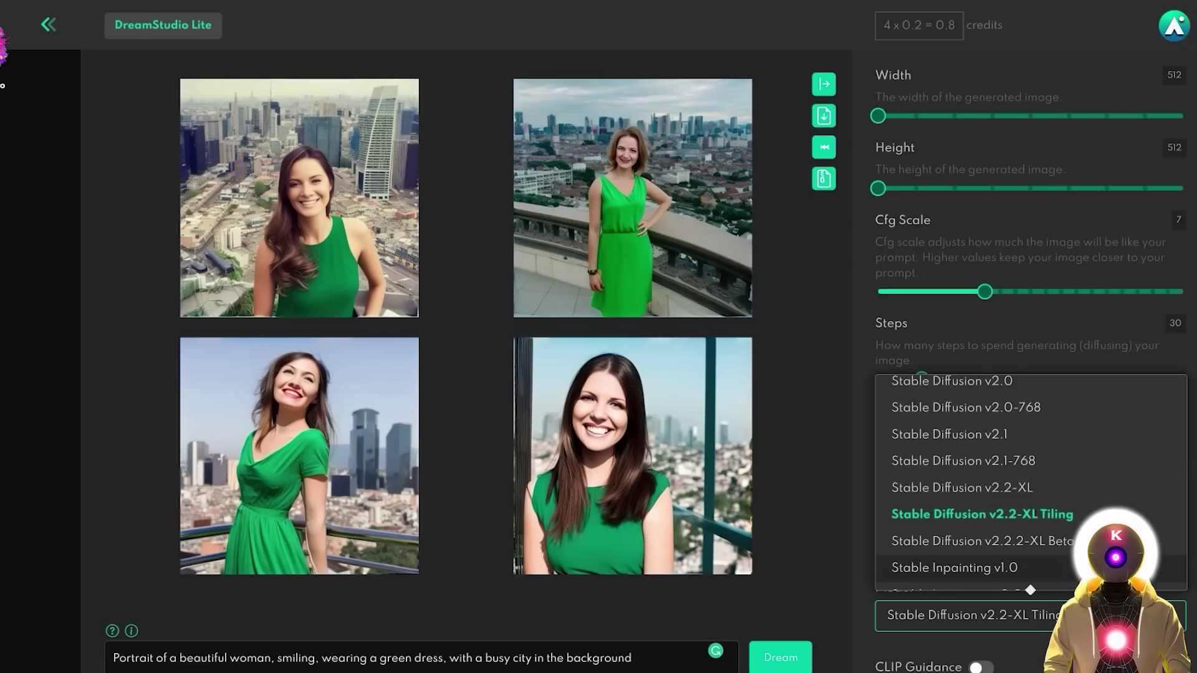
left_click(1064, 549)
left_click(781, 658)
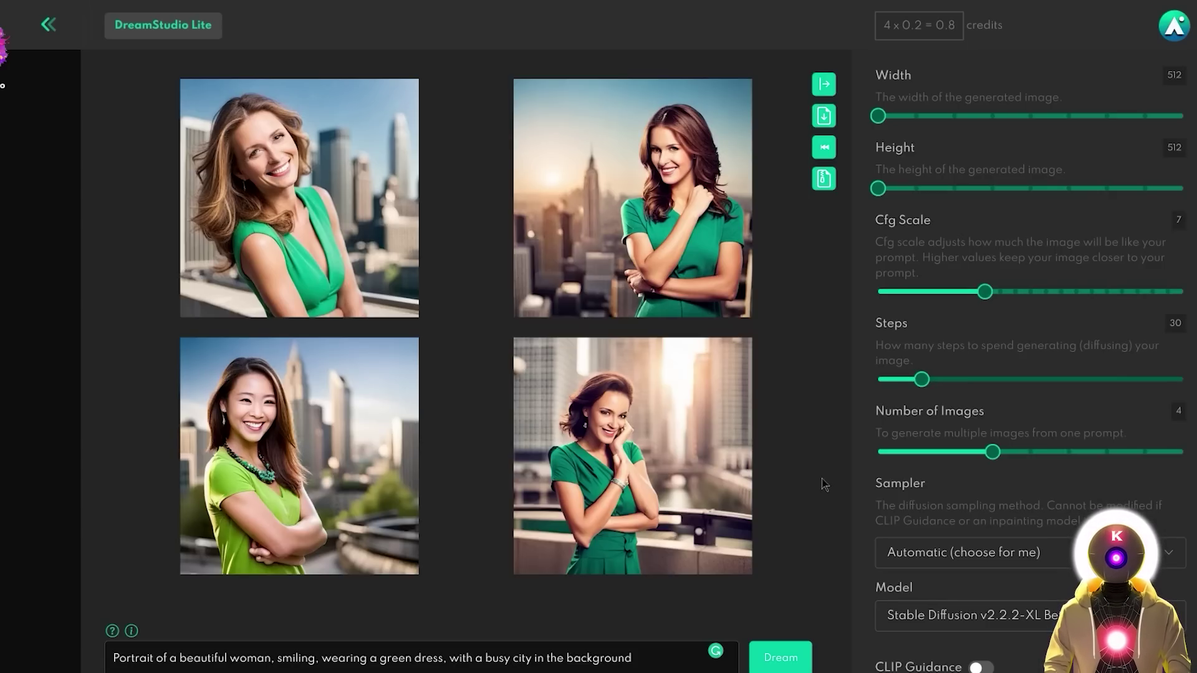
Step: Set the model to Stable Diffusion v2.2-XL, replace the prompt with "cute cat", and generate the images
left_click(944, 616)
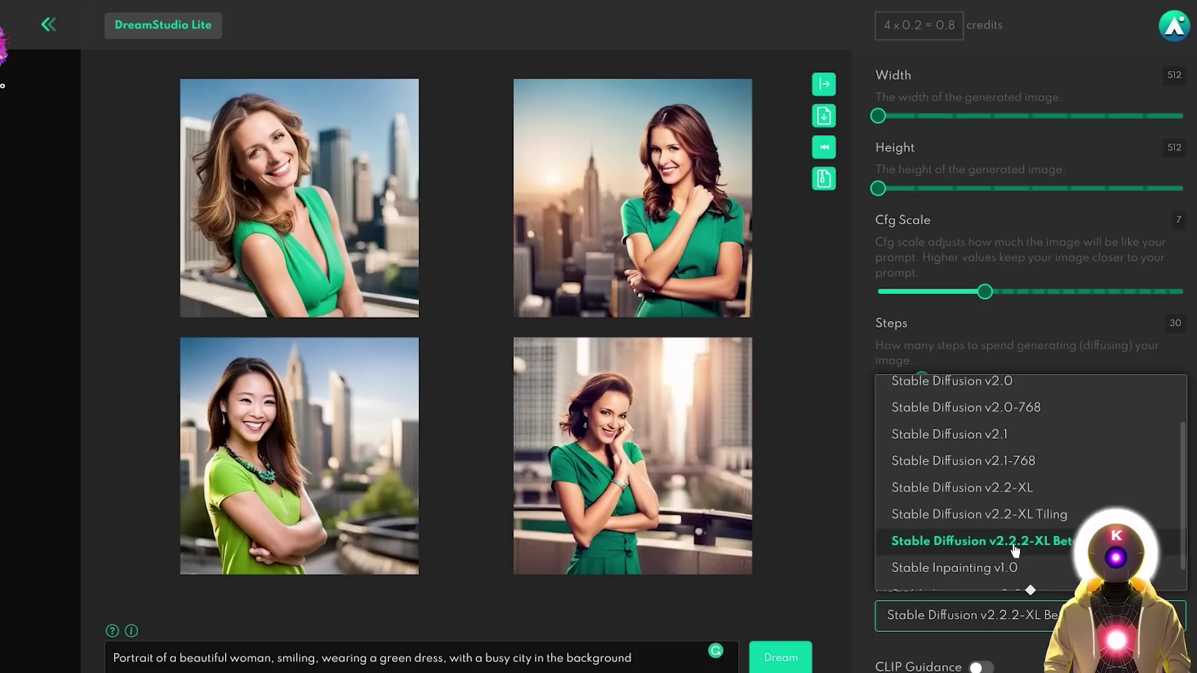
left_click(964, 489)
left_click_drag(679, 658, 112, 657)
type("cute cat")
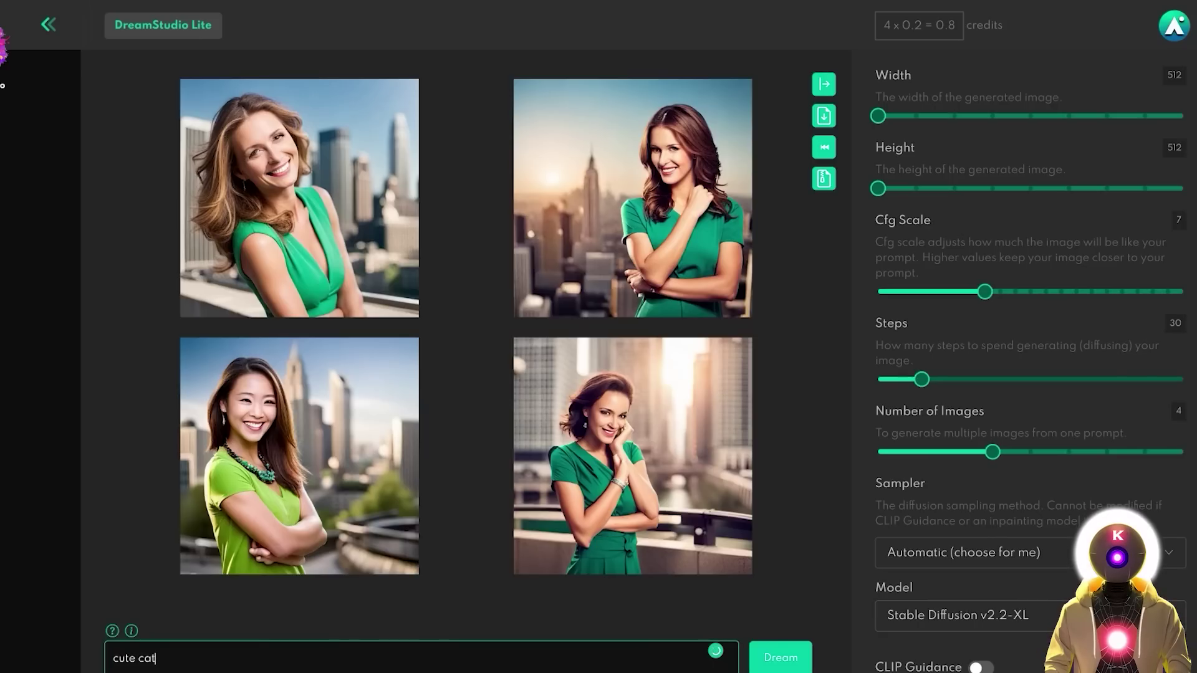
left_click(784, 658)
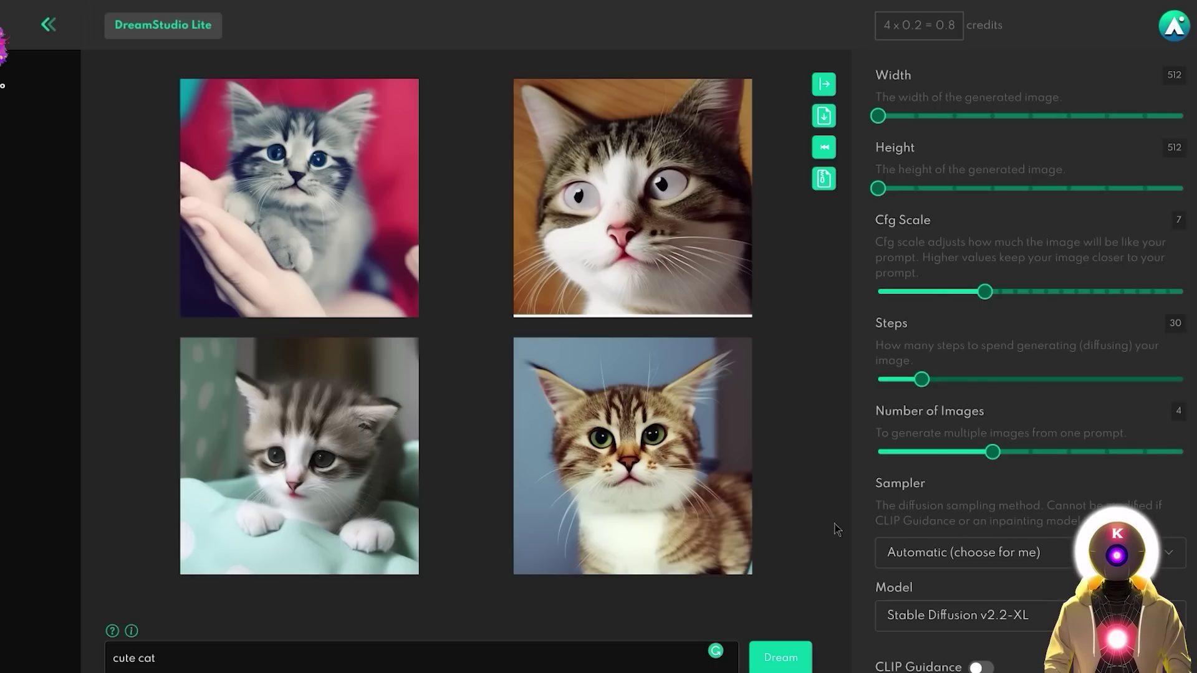
Step: Generate the "cute cat" images with Stable Diffusion v2.2-XL Tiling, and again with Stable Diffusion v2.2.2-XL Beta
left_click(960, 616)
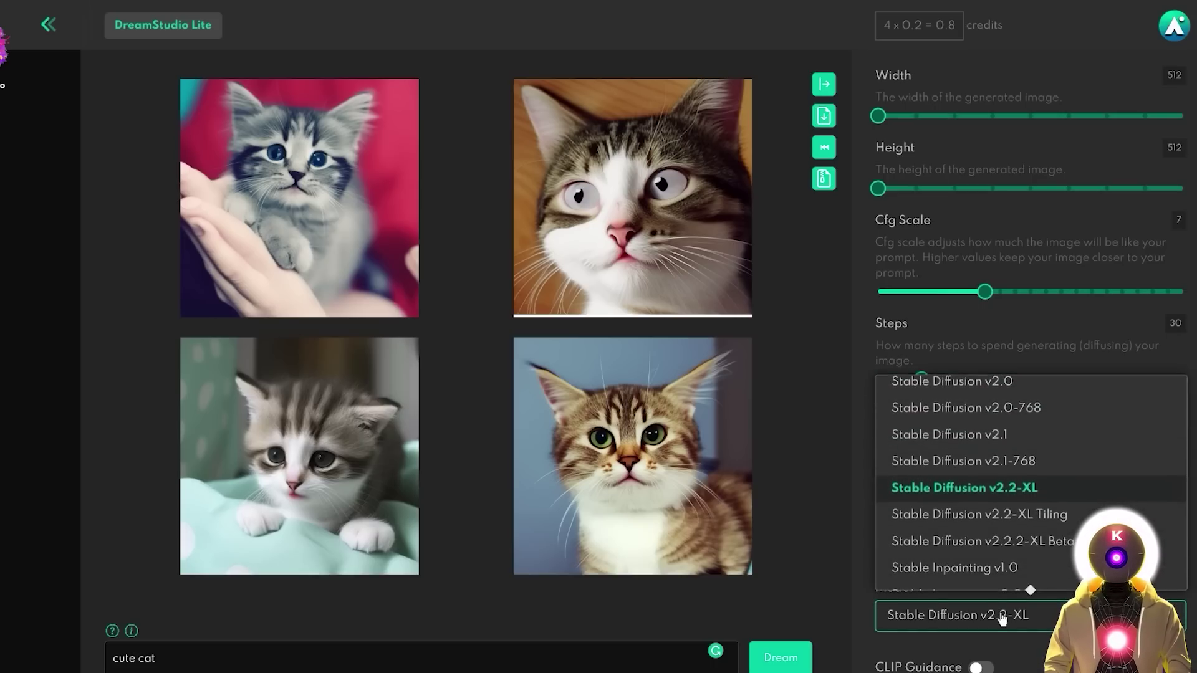
left_click(1038, 522)
left_click(790, 654)
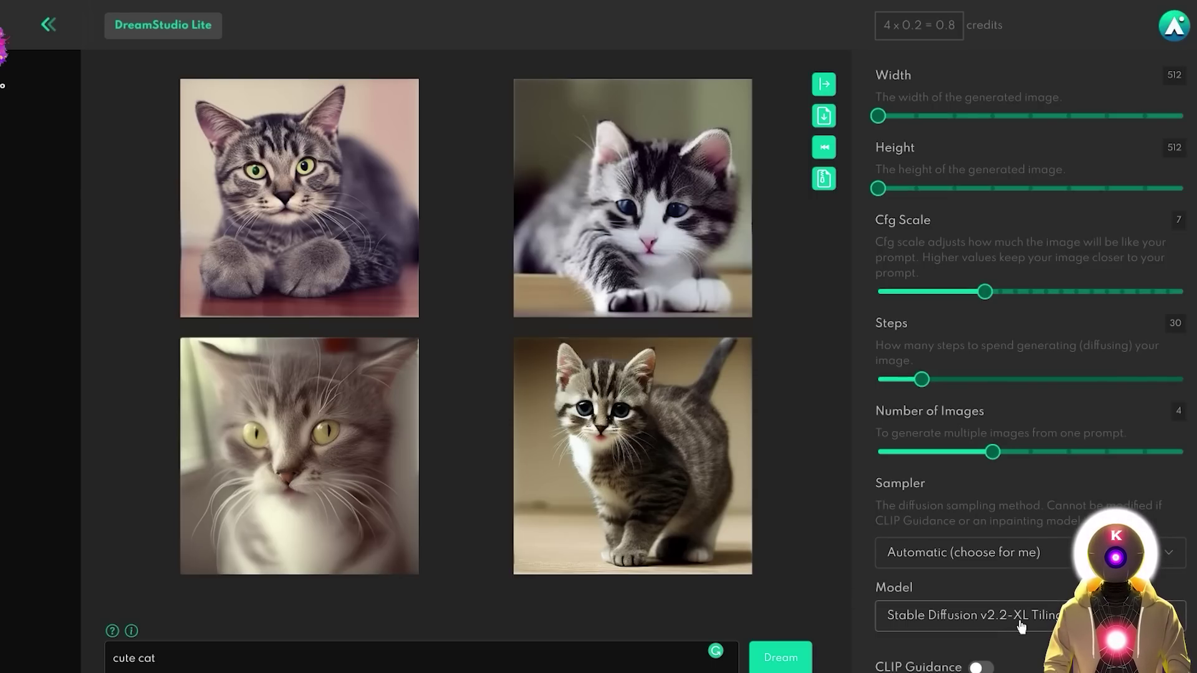
left_click(997, 616)
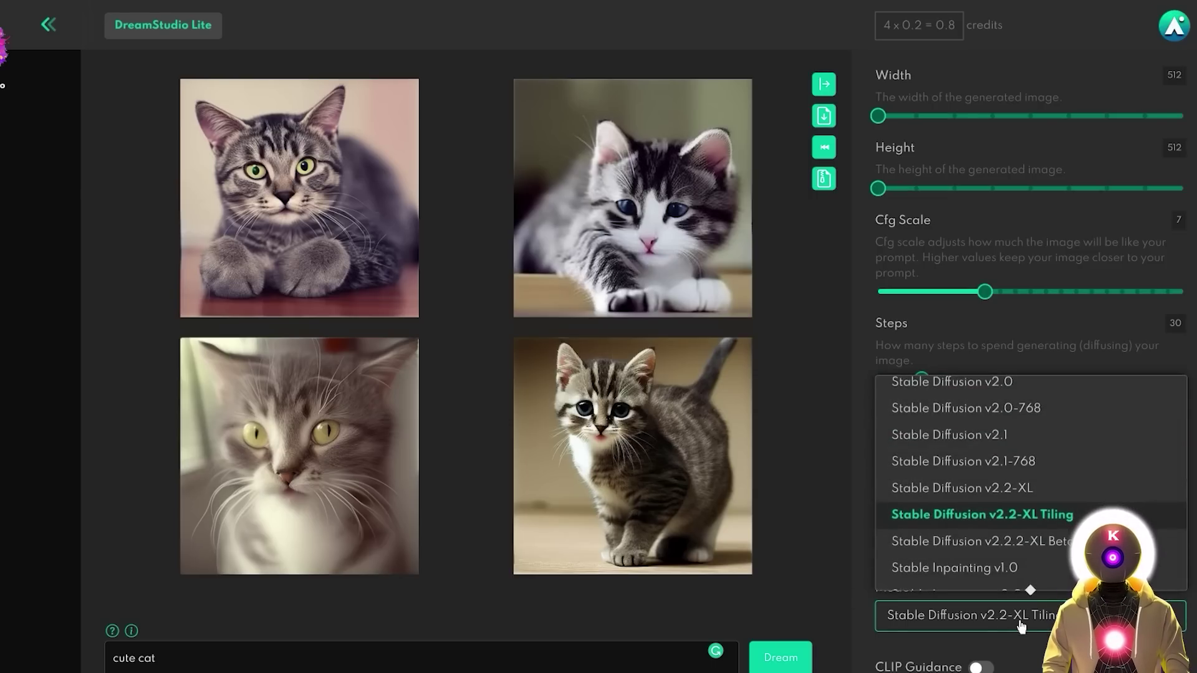
left_click(1011, 542)
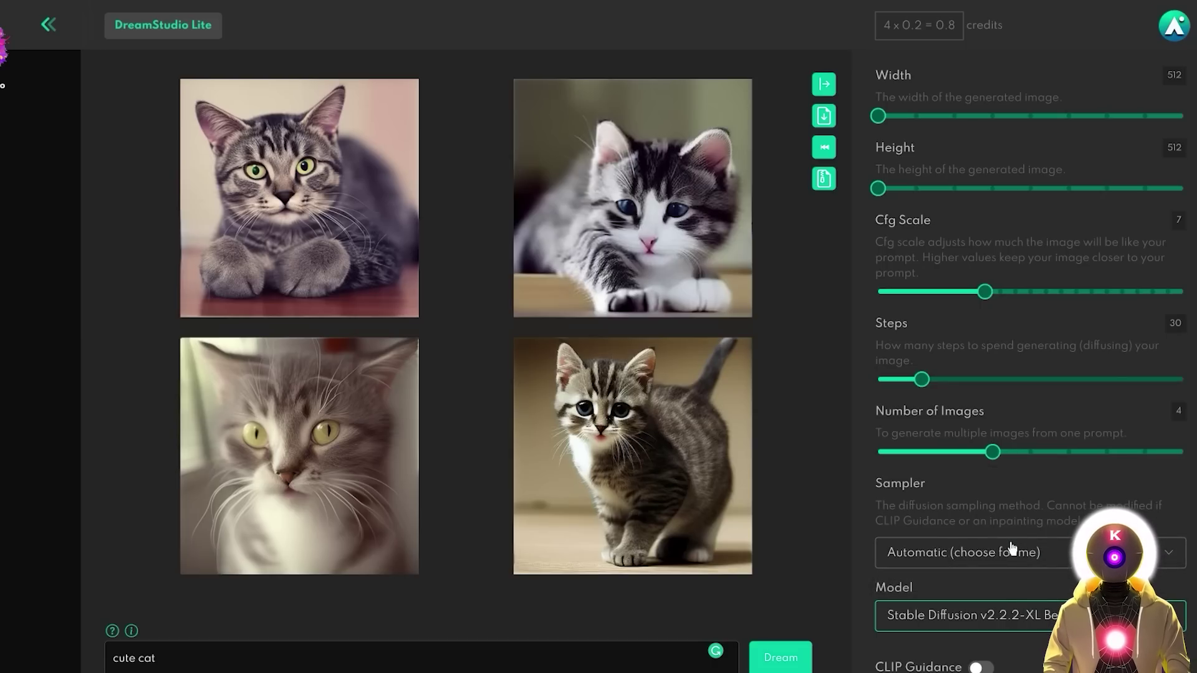
left_click(782, 651)
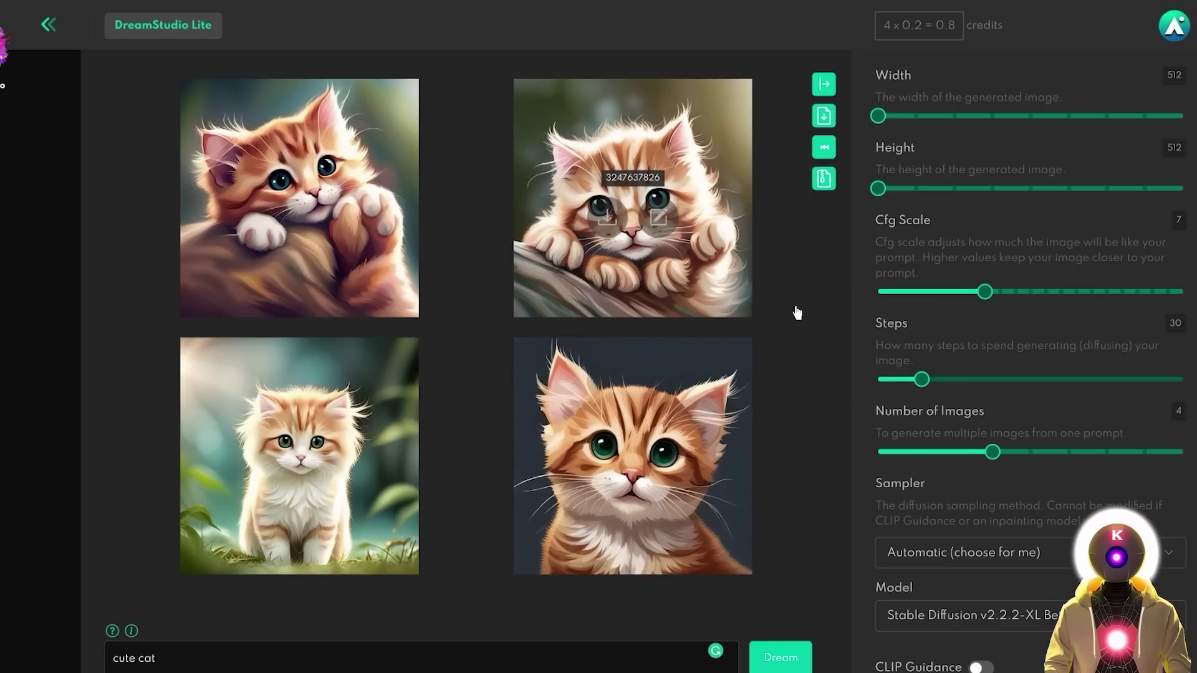
Step: Change the word "dog" in the prompt to "woman" and generate a new set of images
left_click(944, 615)
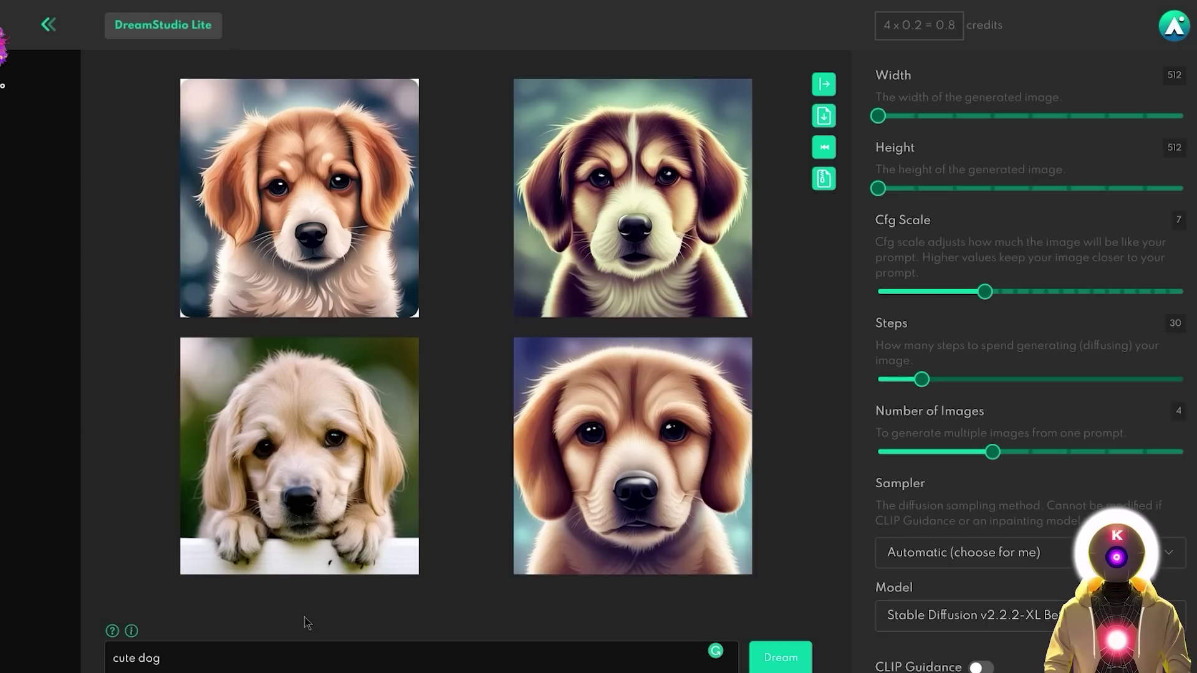
double_click(155, 658)
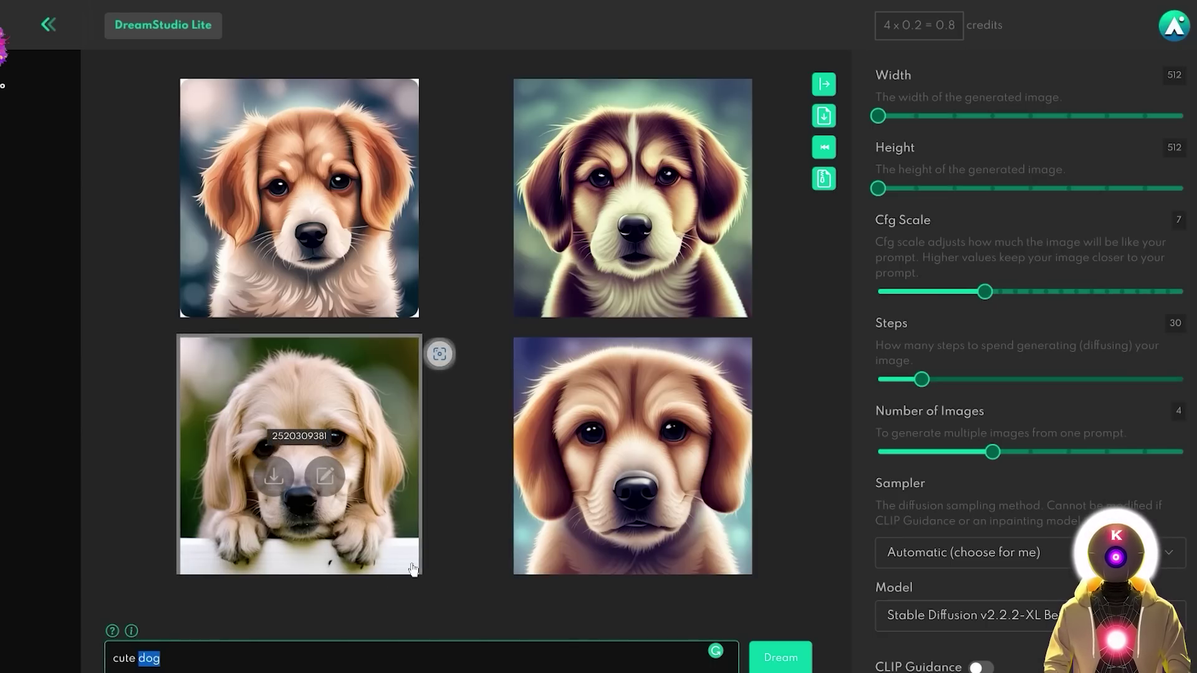
type("woman")
left_click(780, 657)
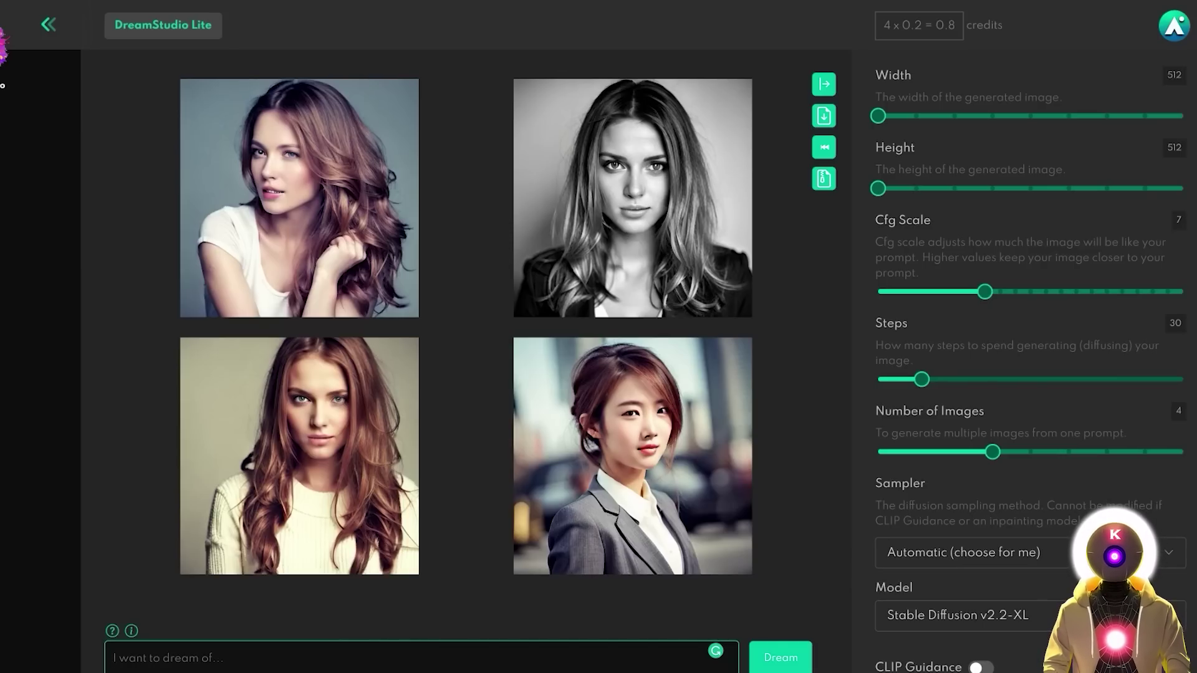
Step: Enter the prompt "Christina Hendricks" and generate the images with Stable Diffusion v2.2-XL
type("Chr")
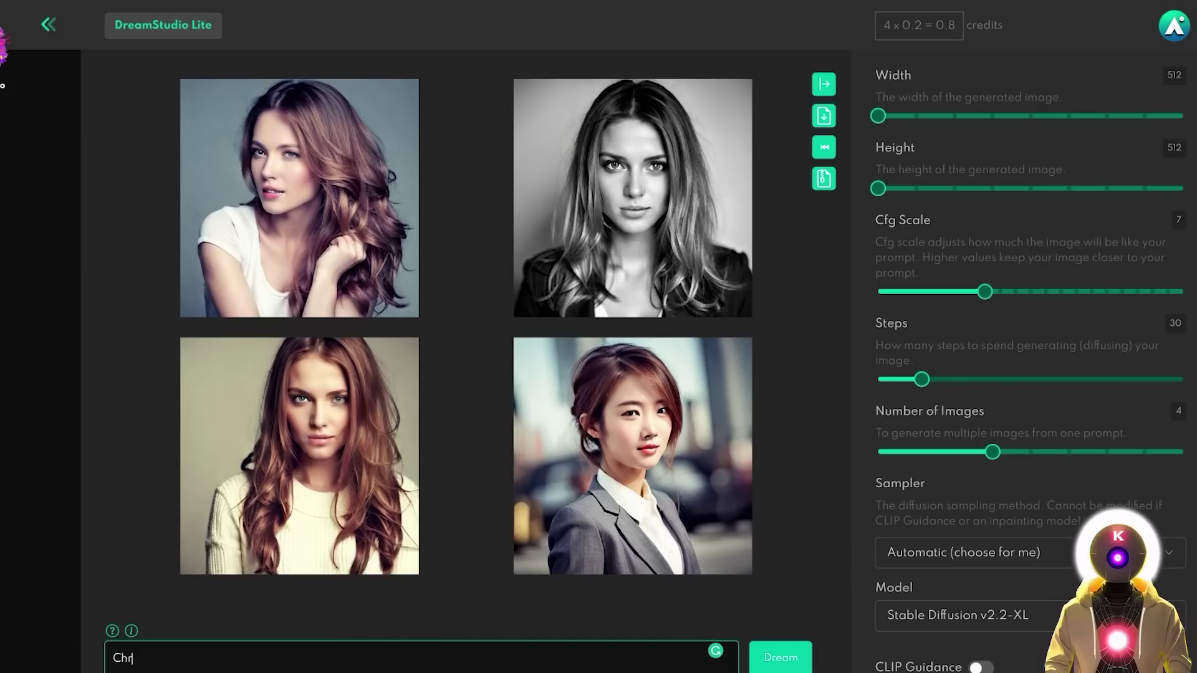
type("istina Hendricks")
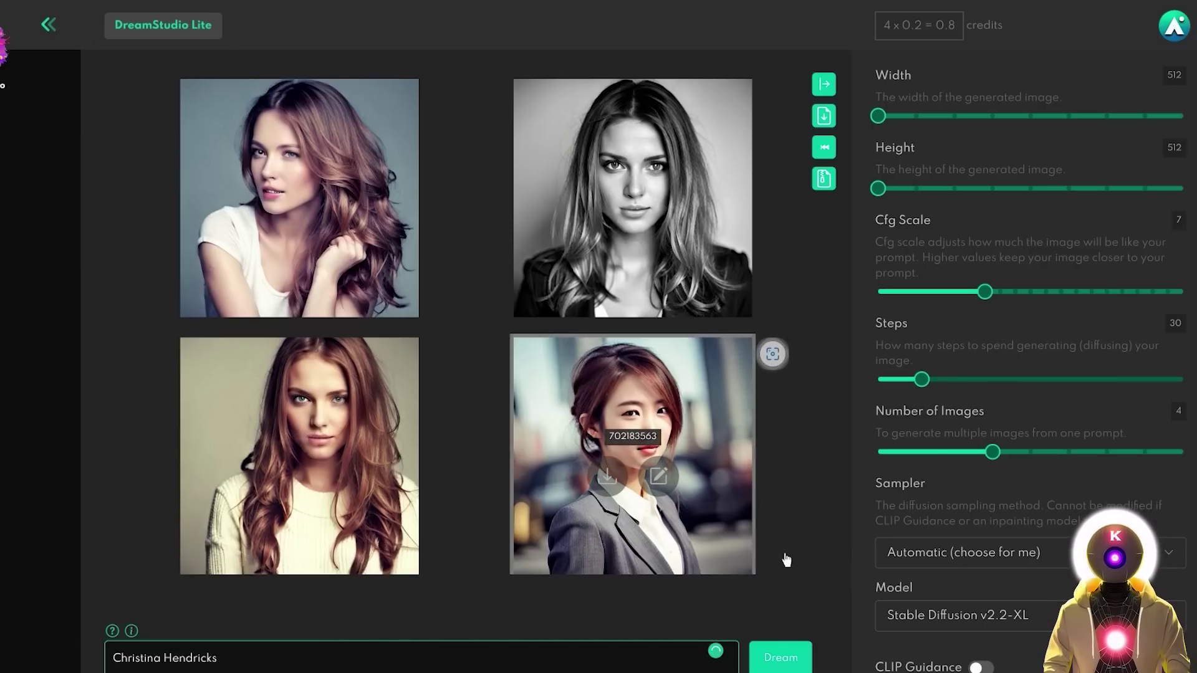
key("Return")
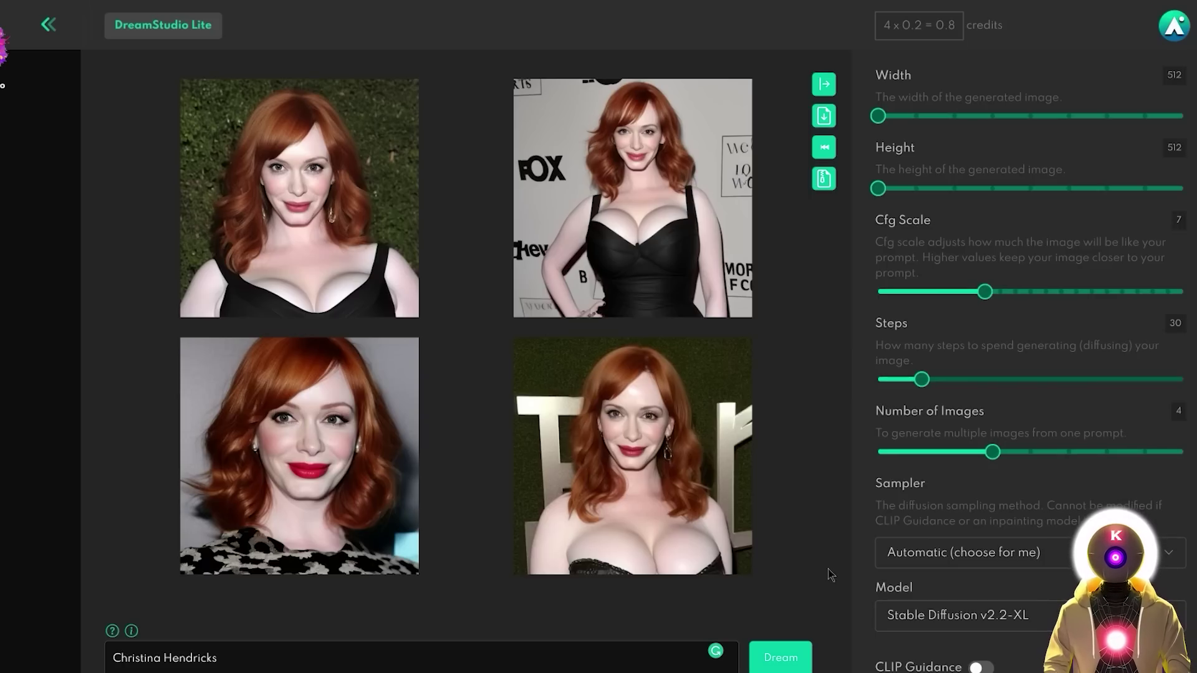
Step: Generate the "Christina Hendricks" prompt with Stable Diffusion v2.1, and again with Stable Diffusion v1.5
left_click(991, 616)
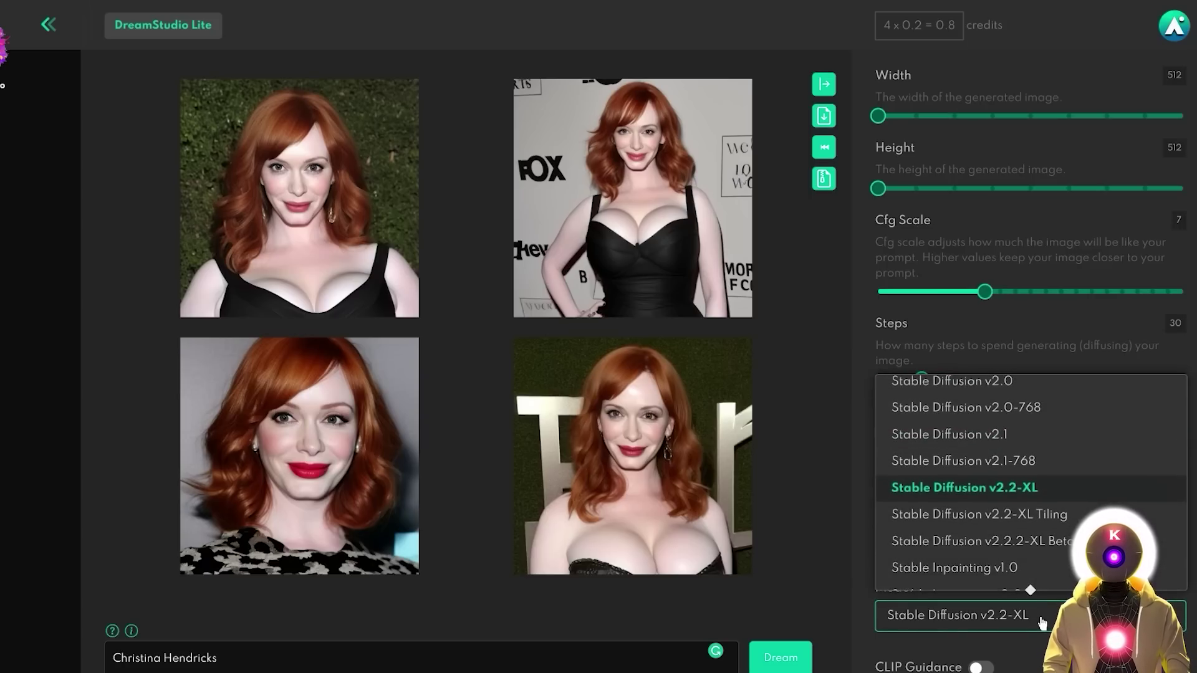
left_click(1048, 441)
left_click(776, 655)
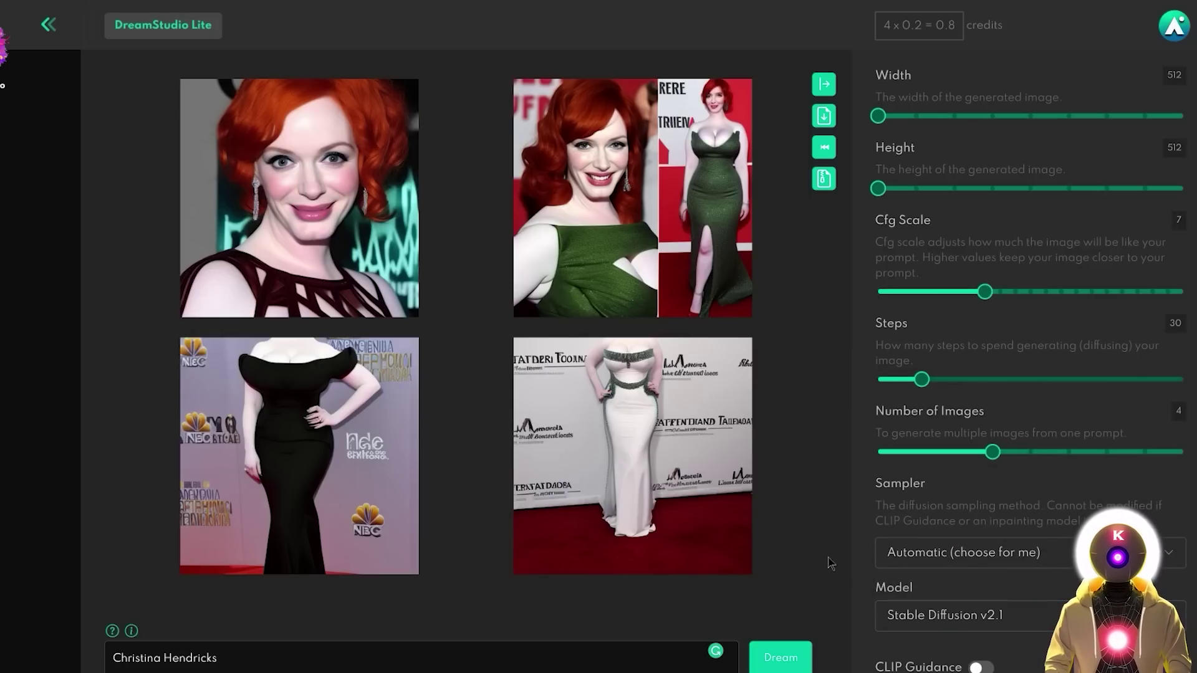
left_click(966, 616)
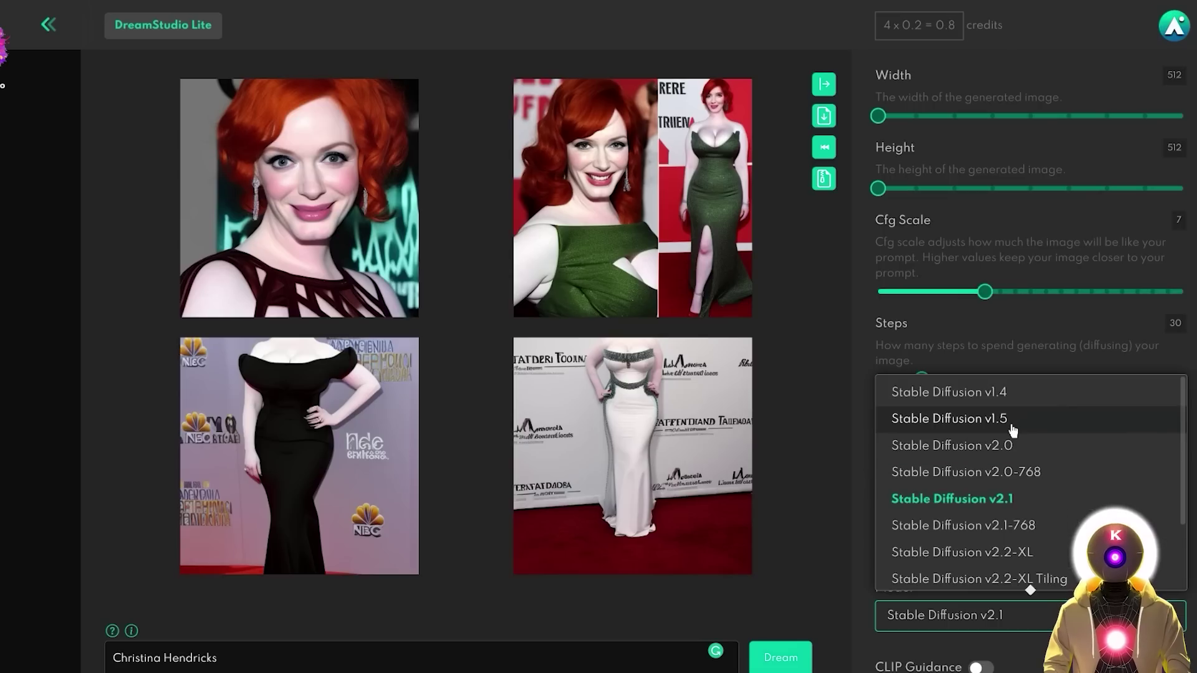
left_click(1010, 422)
left_click(780, 659)
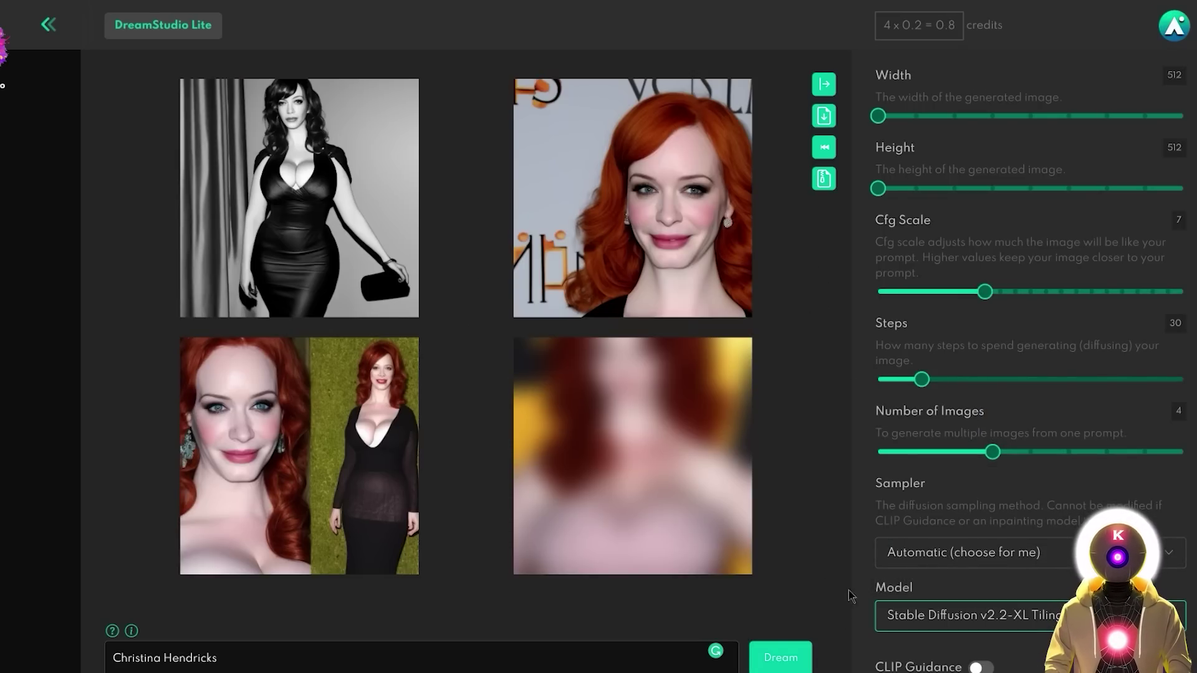
Step: Generate the "Christina Hendricks" prompt with Stable Diffusion v2.2-XL Tiling, and again with Stable Diffusion v2.2.2-XL Beta
left_click(780, 657)
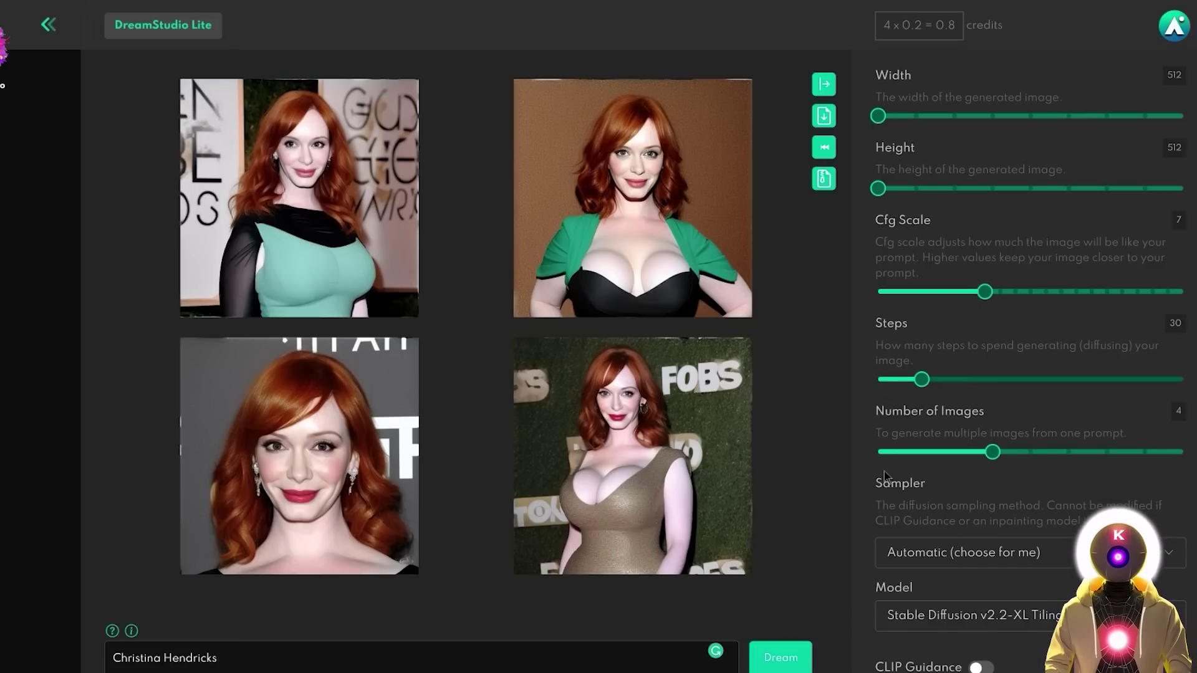
left_click(976, 616)
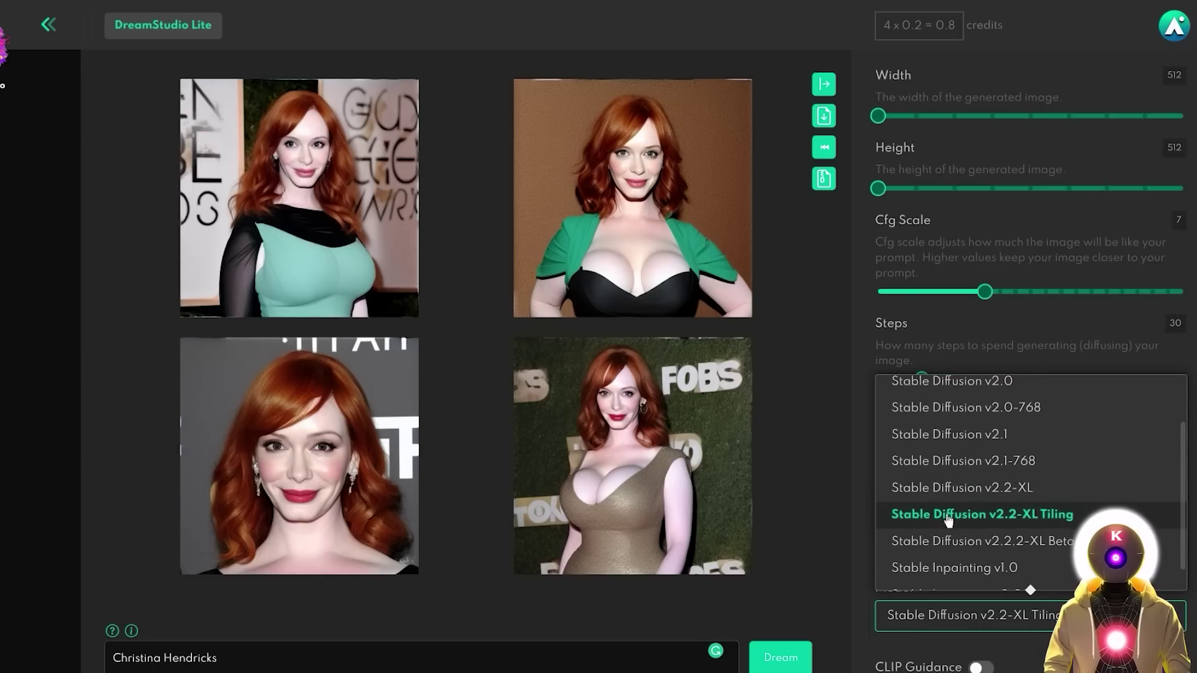
left_click(948, 541)
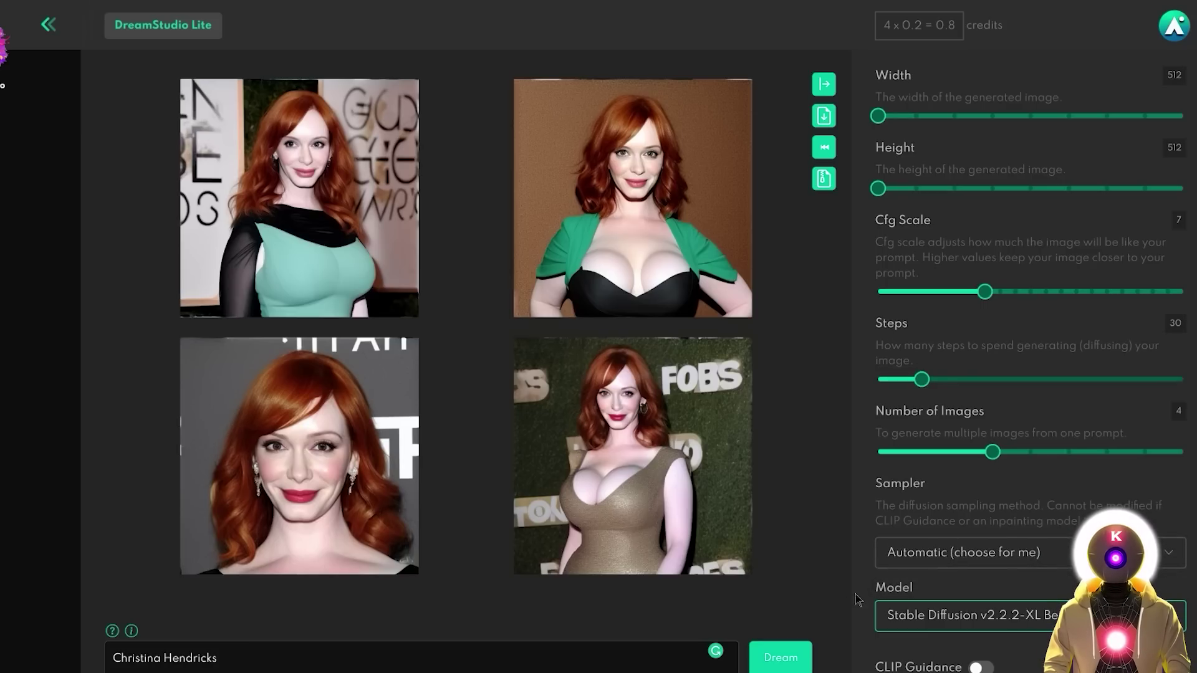
left_click(792, 661)
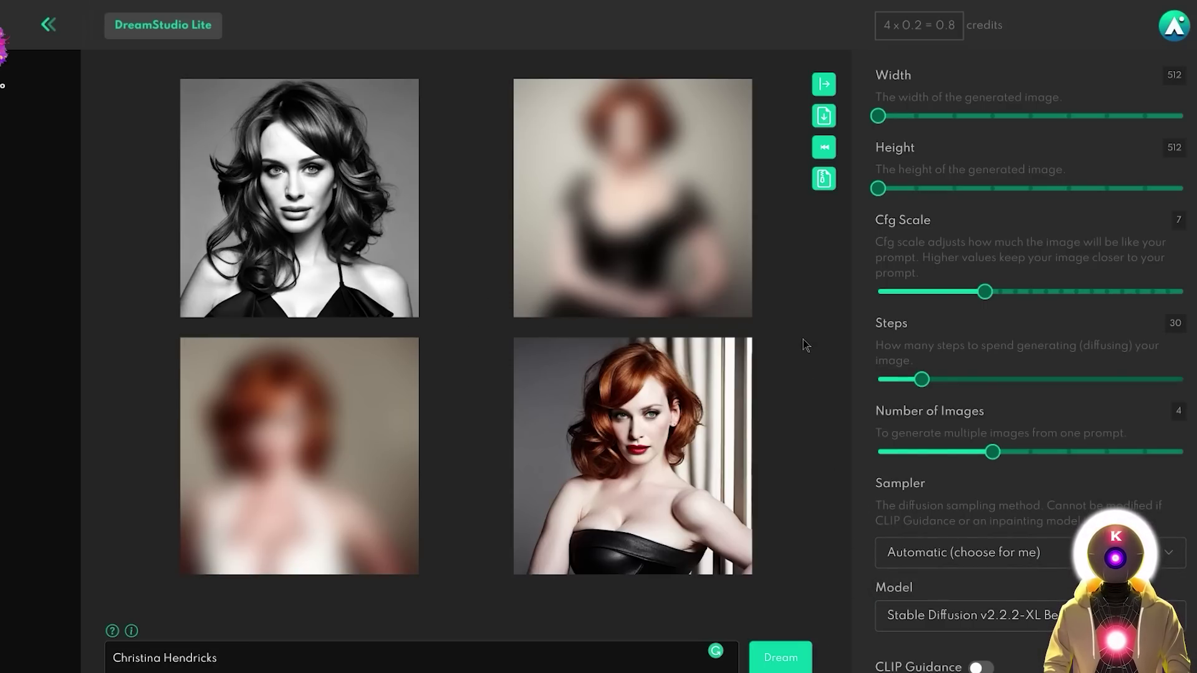
mouse_move(592, 502)
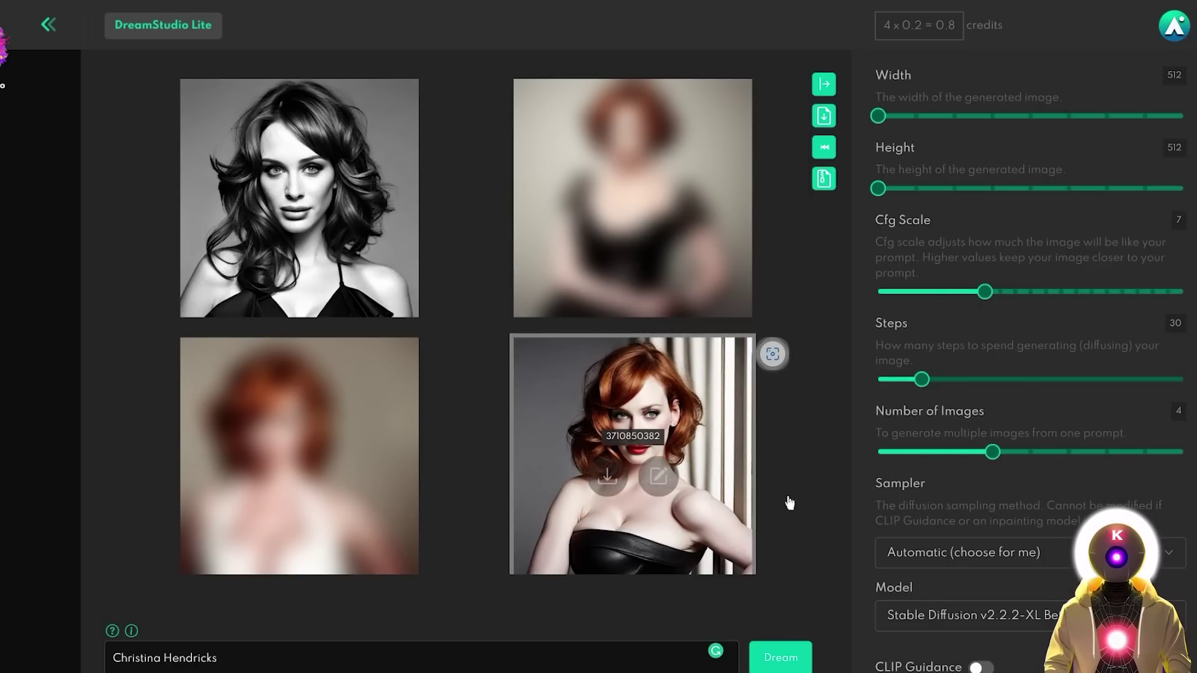
left_click(1001, 617)
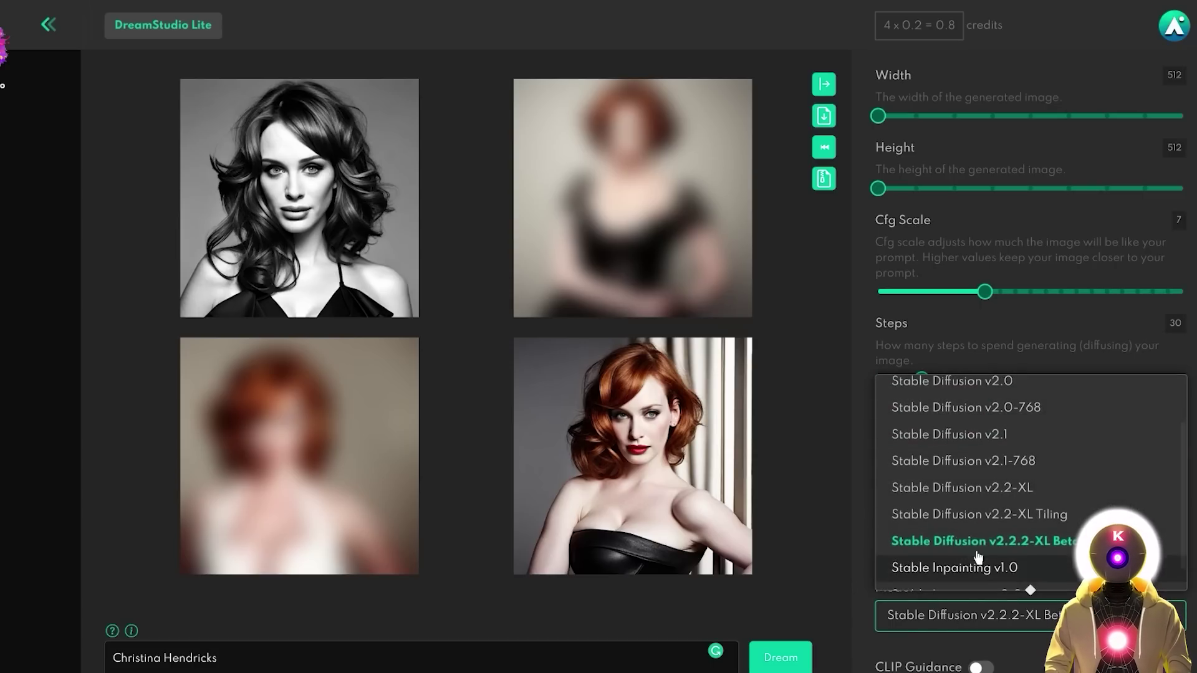
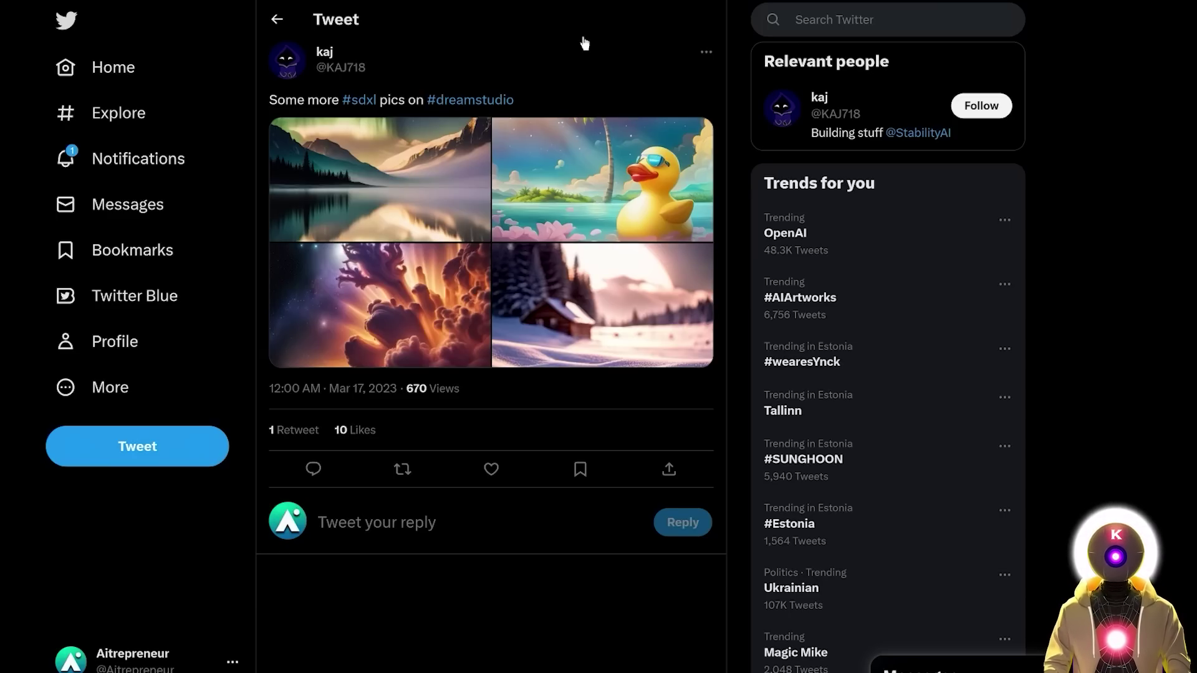
Step: Switch to Twitter and view all four images in the tweet with more #sdxl pics on #dreamstudio
left_click(423, 174)
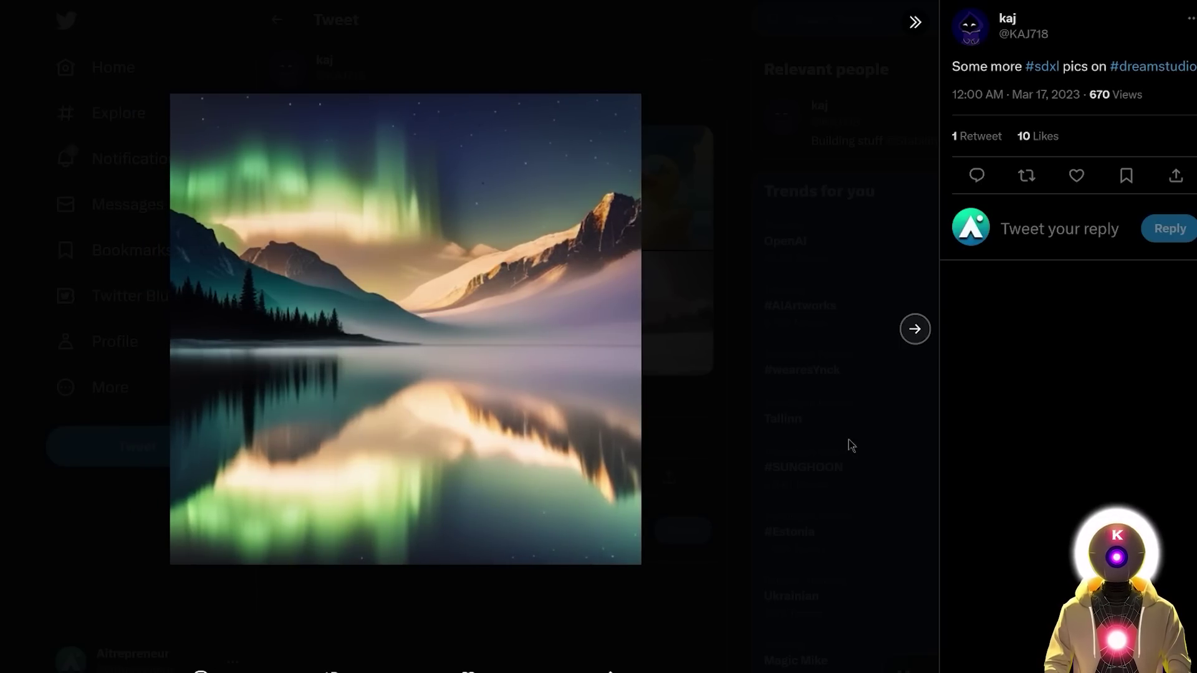
key("Right")
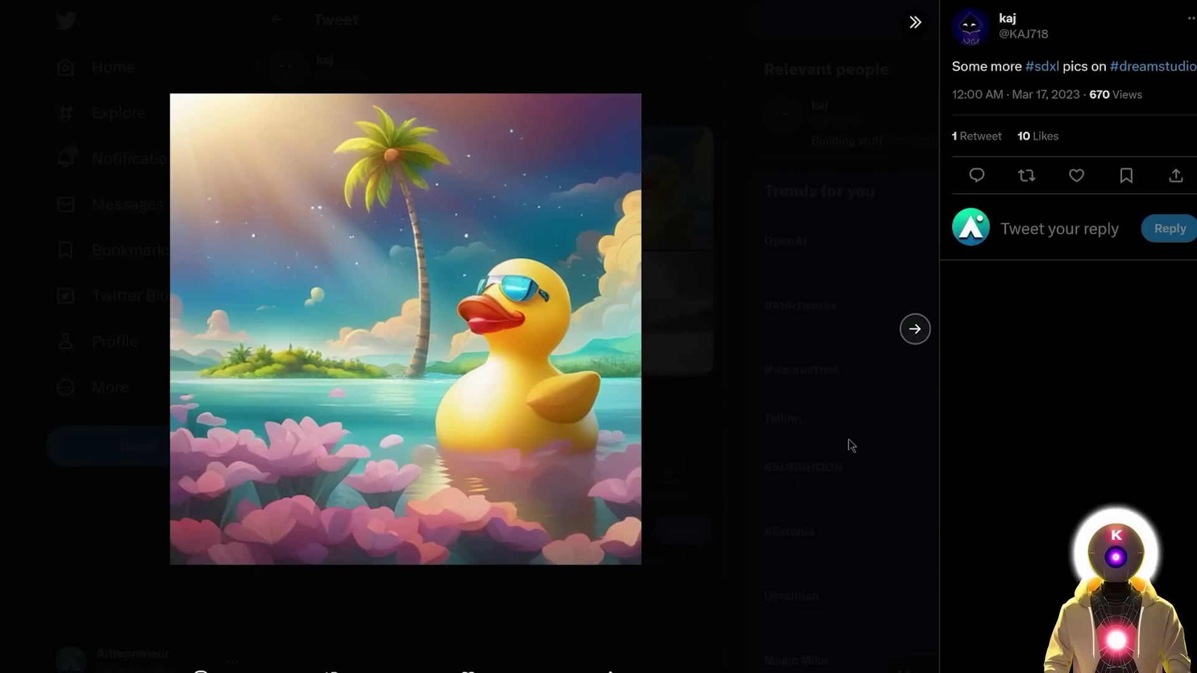
key("Right")
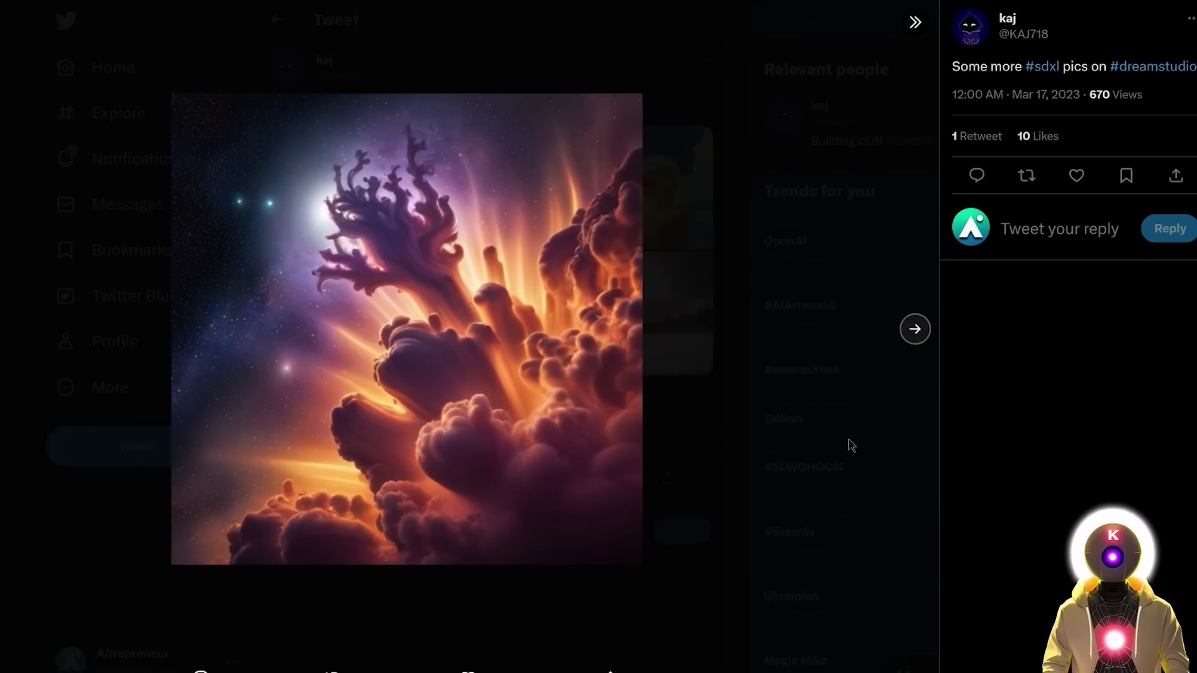
key("Right")
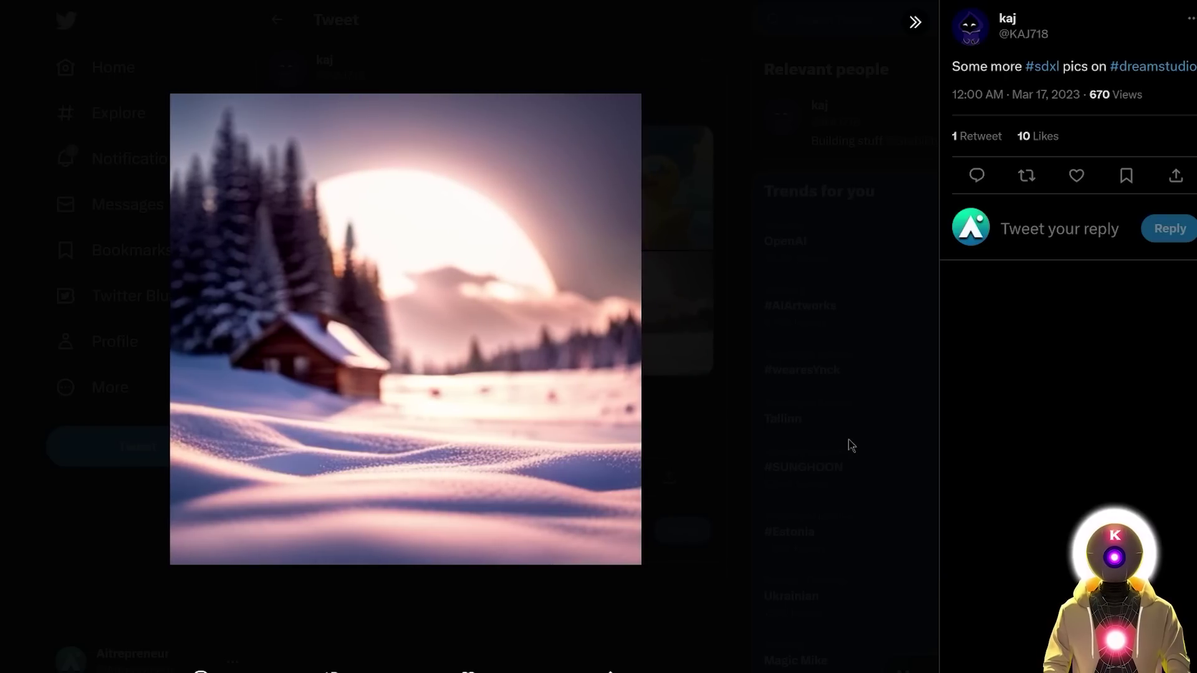
Step: Look through the cube images in the #sdxl tweet on artistic 3d renders and reflections
key("Right")
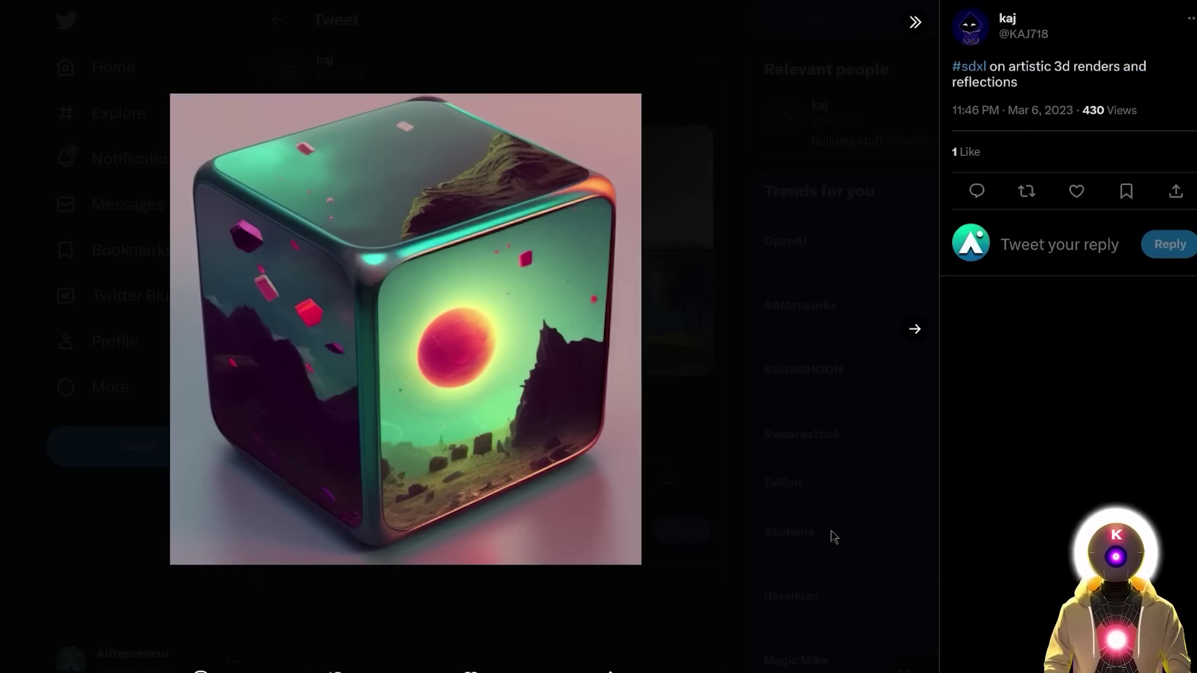
key("Right")
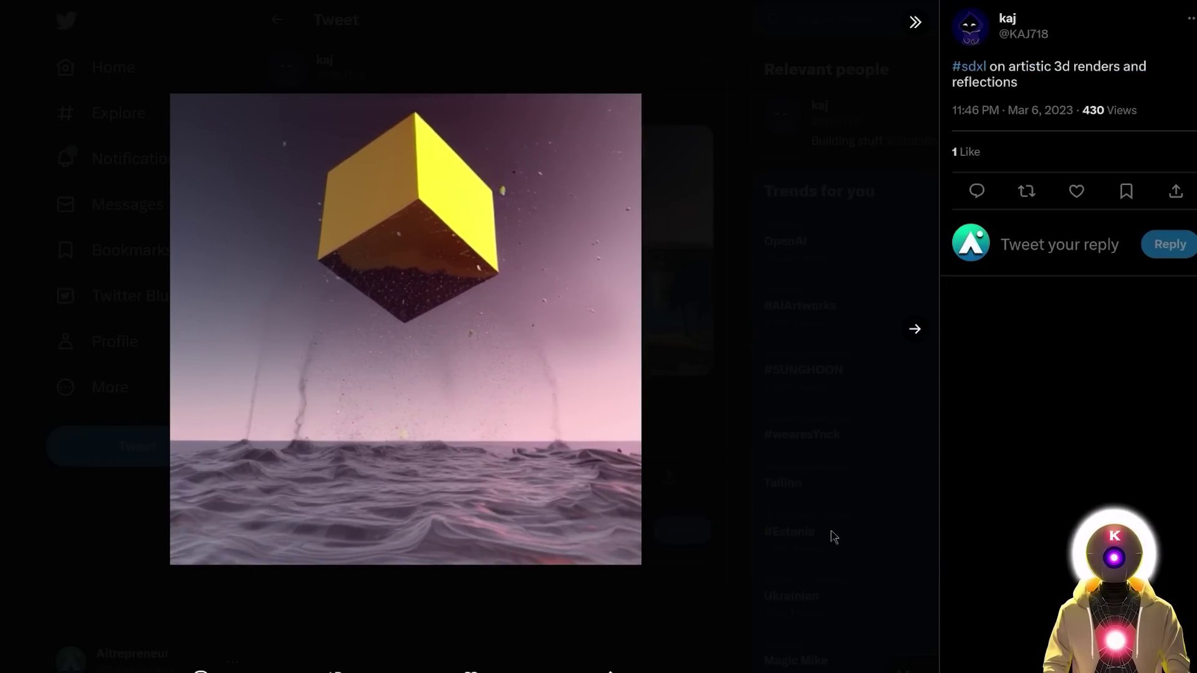
key("Right")
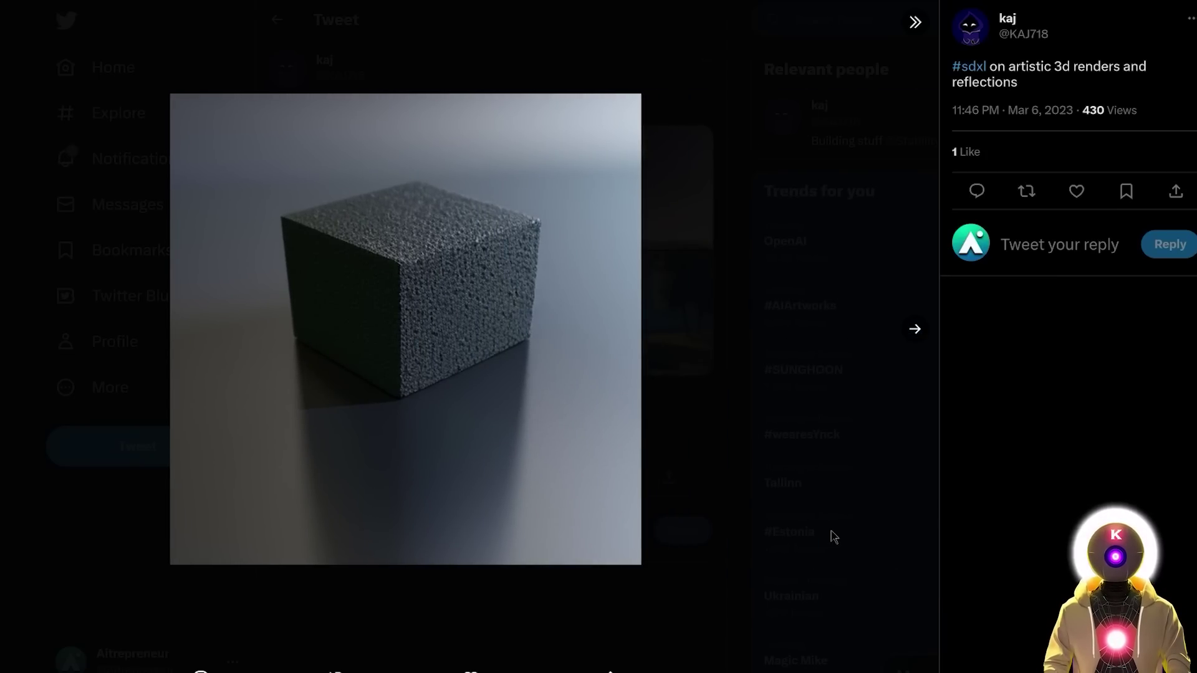
key("Right")
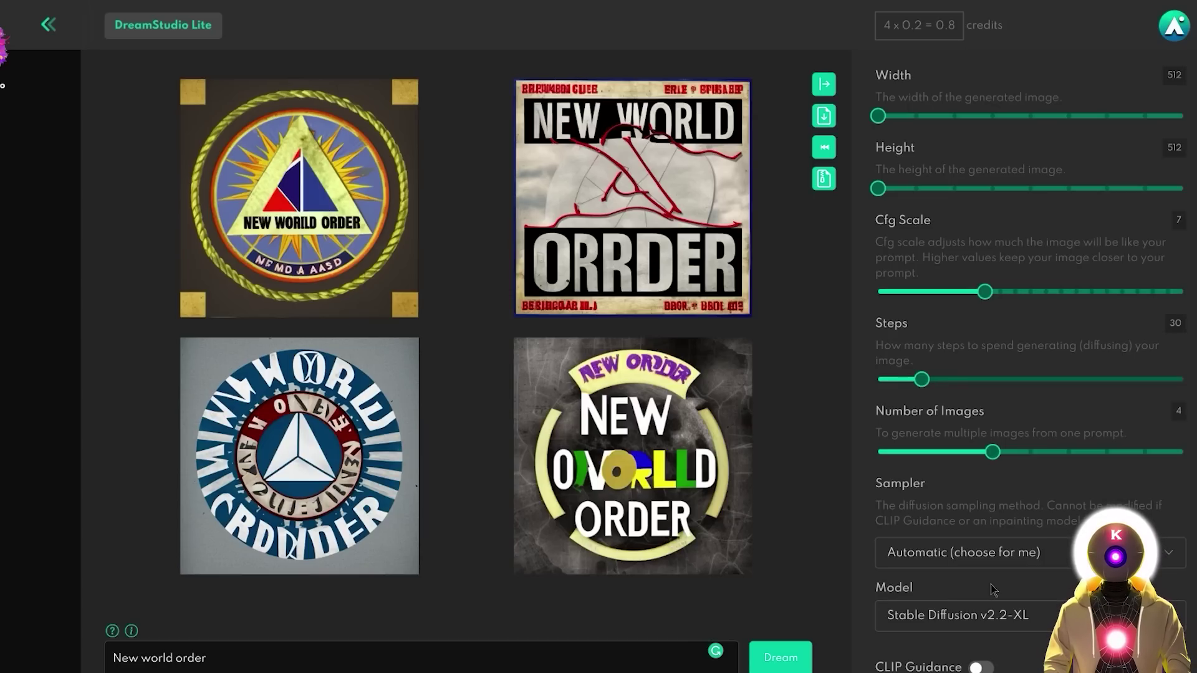
Step: Switch to DreamStudio and generate the "New world order" prompt with Stable Diffusion v2.2-XL Tiling
scroll(993, 590, "down", 2)
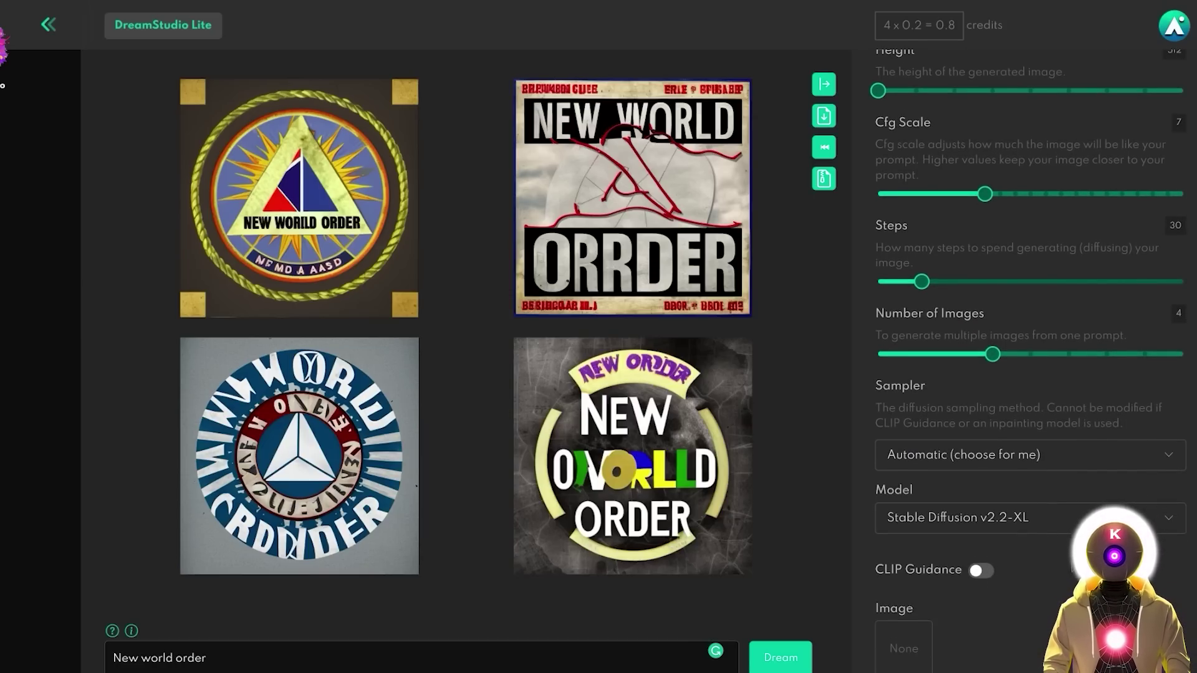
left_click(1097, 518)
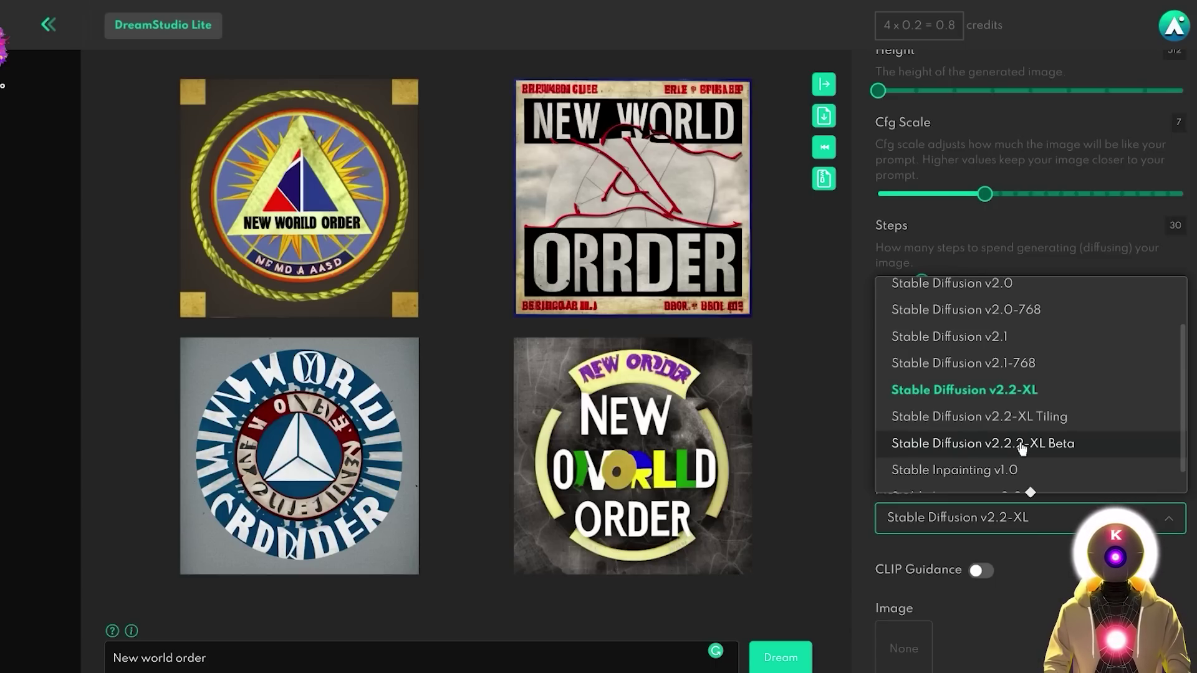
left_click(420, 658)
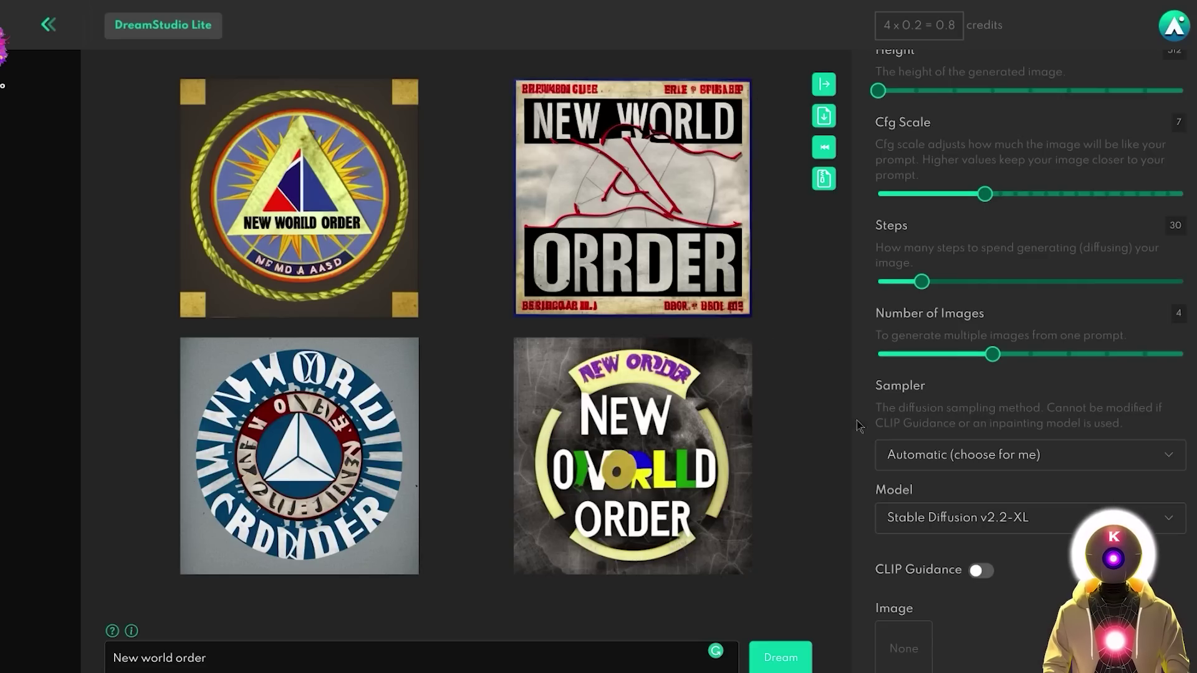
left_click(1030, 517)
left_click(1028, 415)
left_click(780, 658)
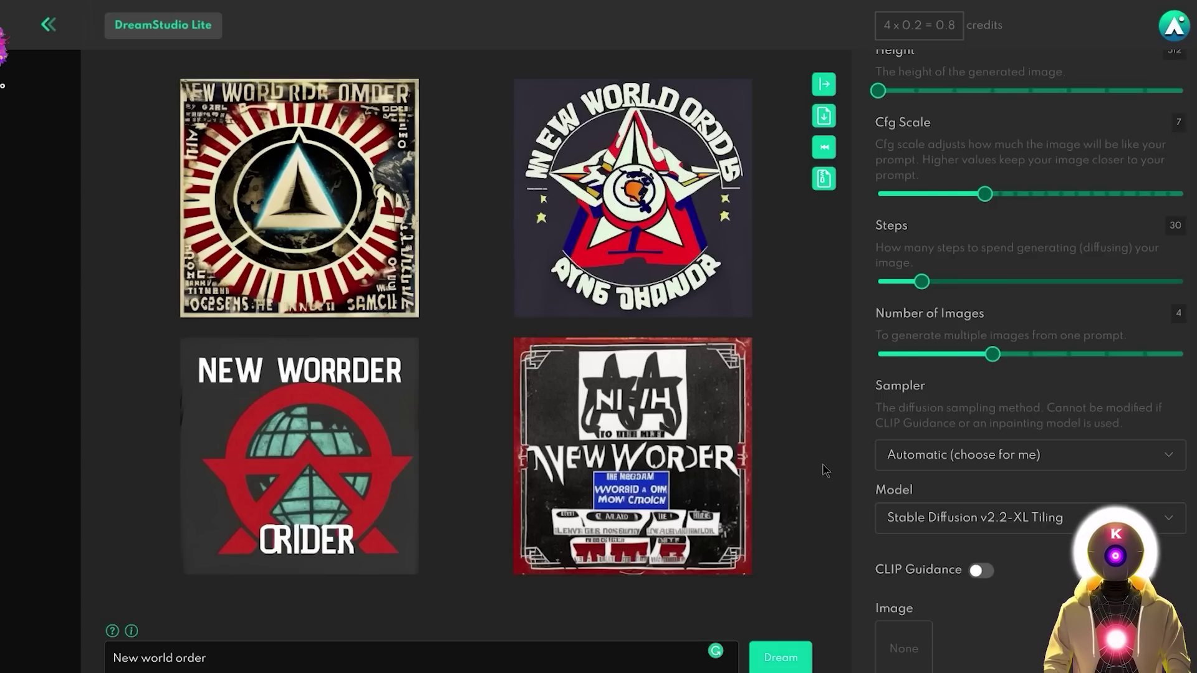
Step: Change the model to Stable Diffusion v2.2.2-XL Beta and generate the "New world order" prompt again
left_click(1029, 517)
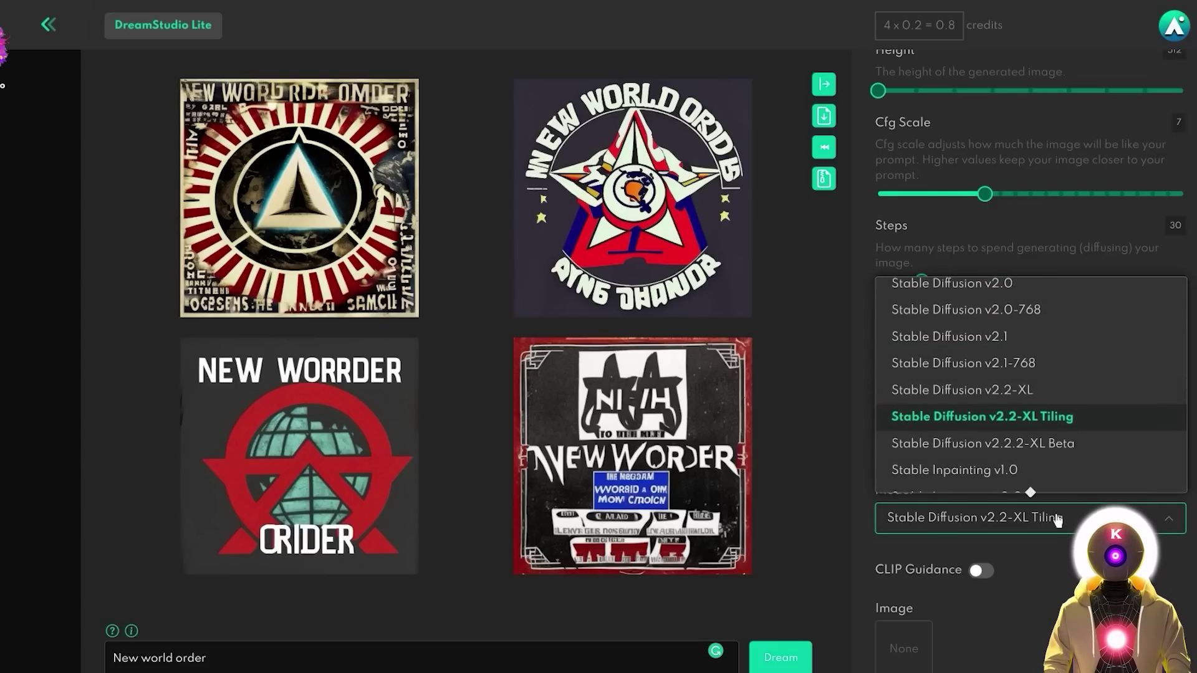
left_click(1034, 446)
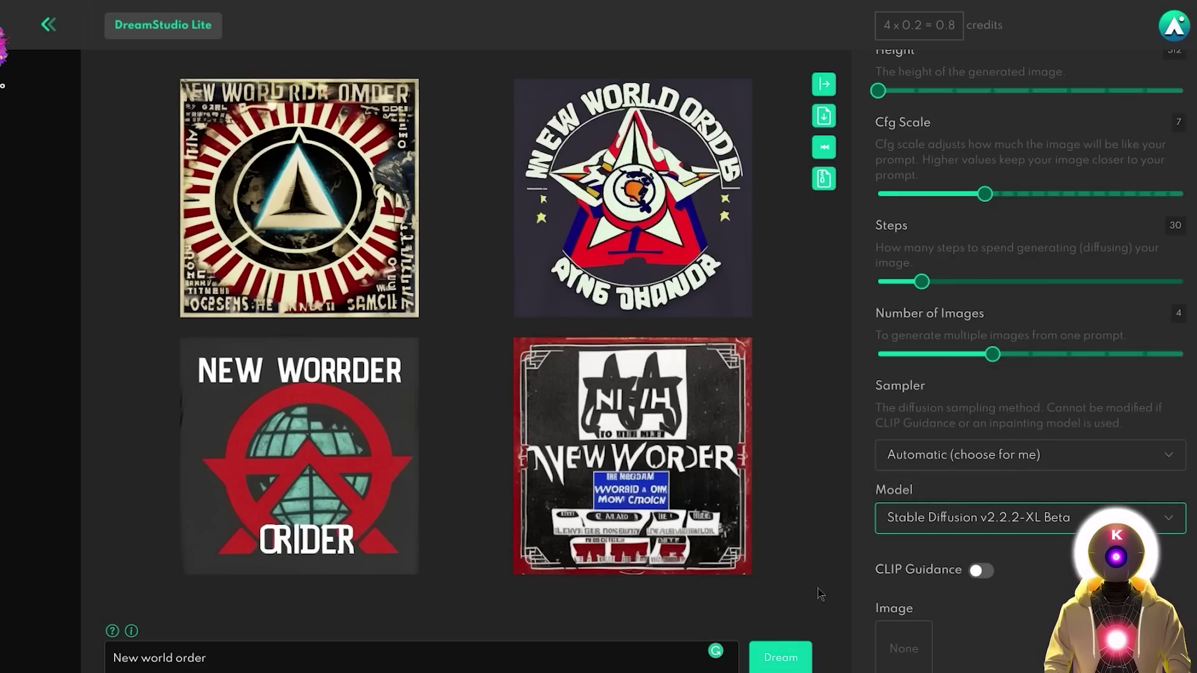
left_click(784, 641)
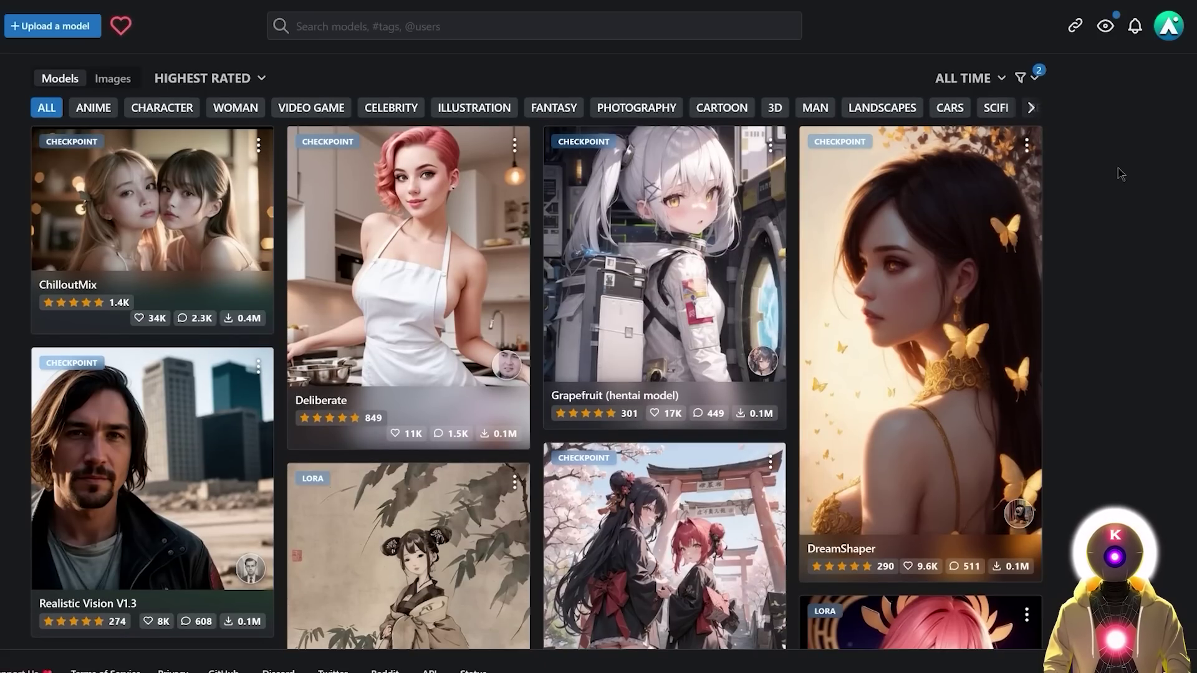
Step: Switch to Civitai and browse the all-time highest rated checkpoint and LoRA models
scroll(1121, 175, "down", 2)
scroll(1120, 174, "down", 10)
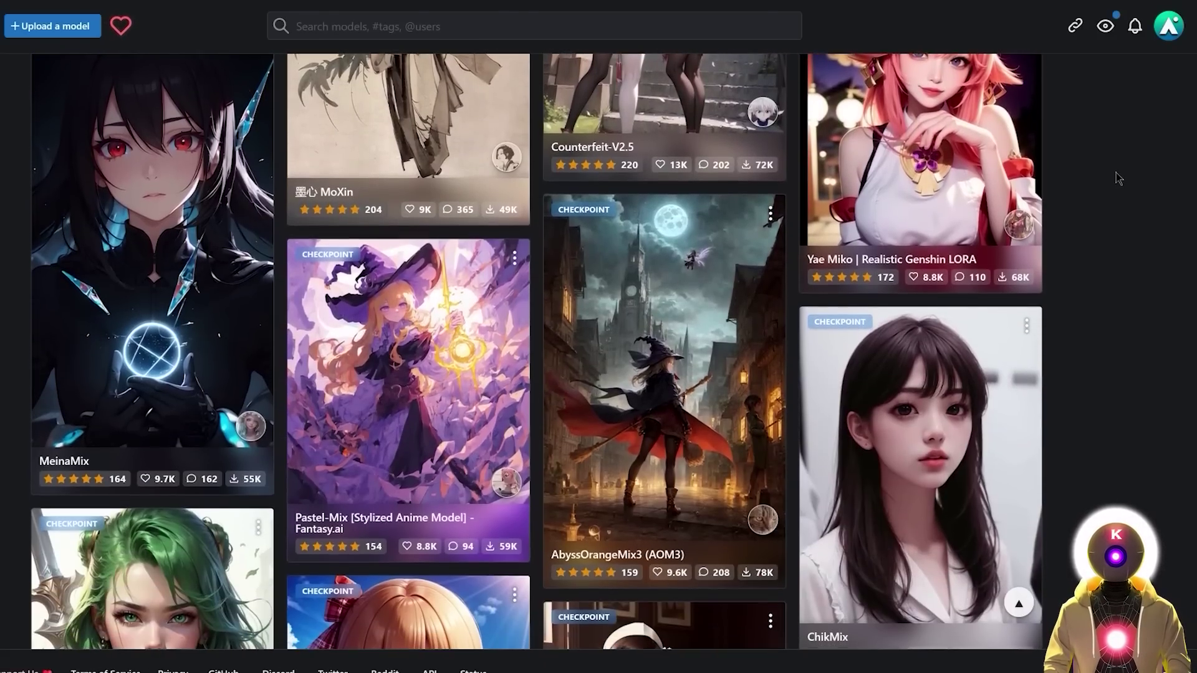
scroll(1115, 173, "down", 10)
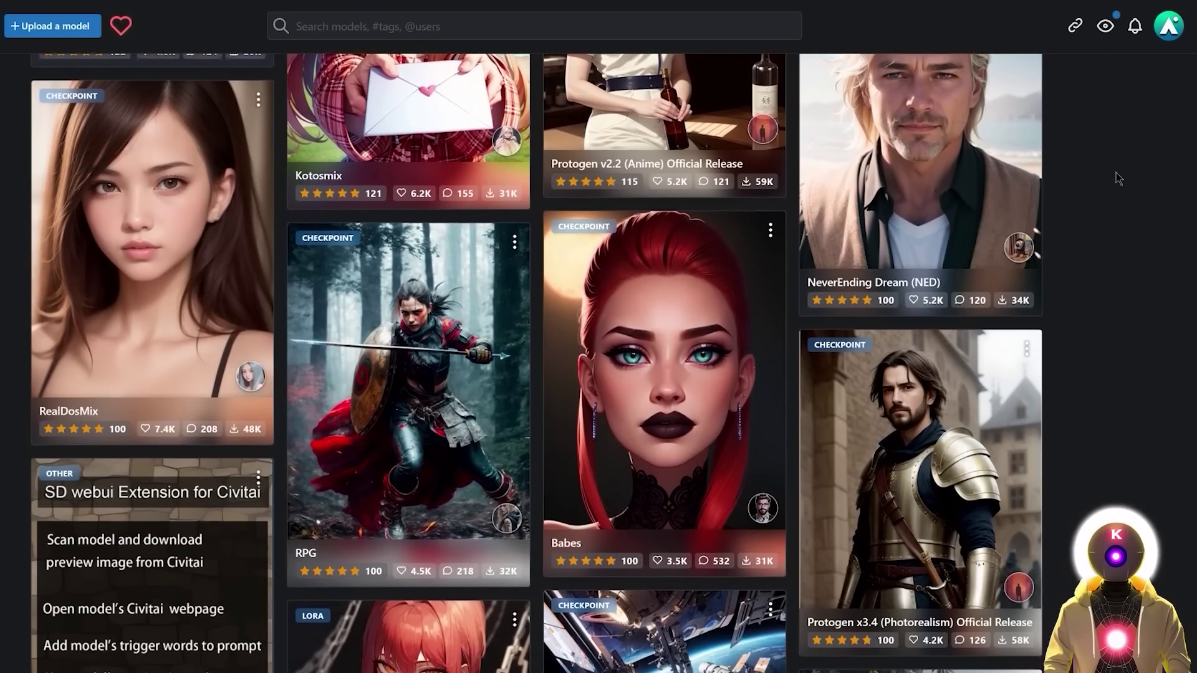
scroll(1116, 172, "down", 3)
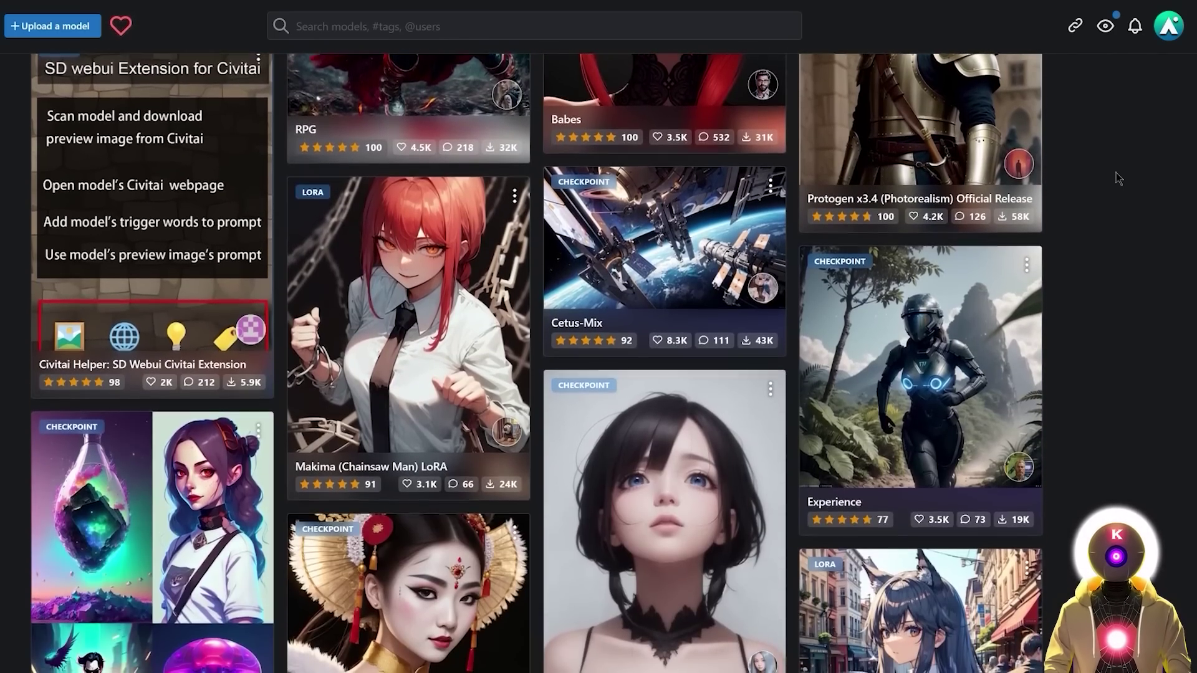
scroll(1116, 190, "down", 6)
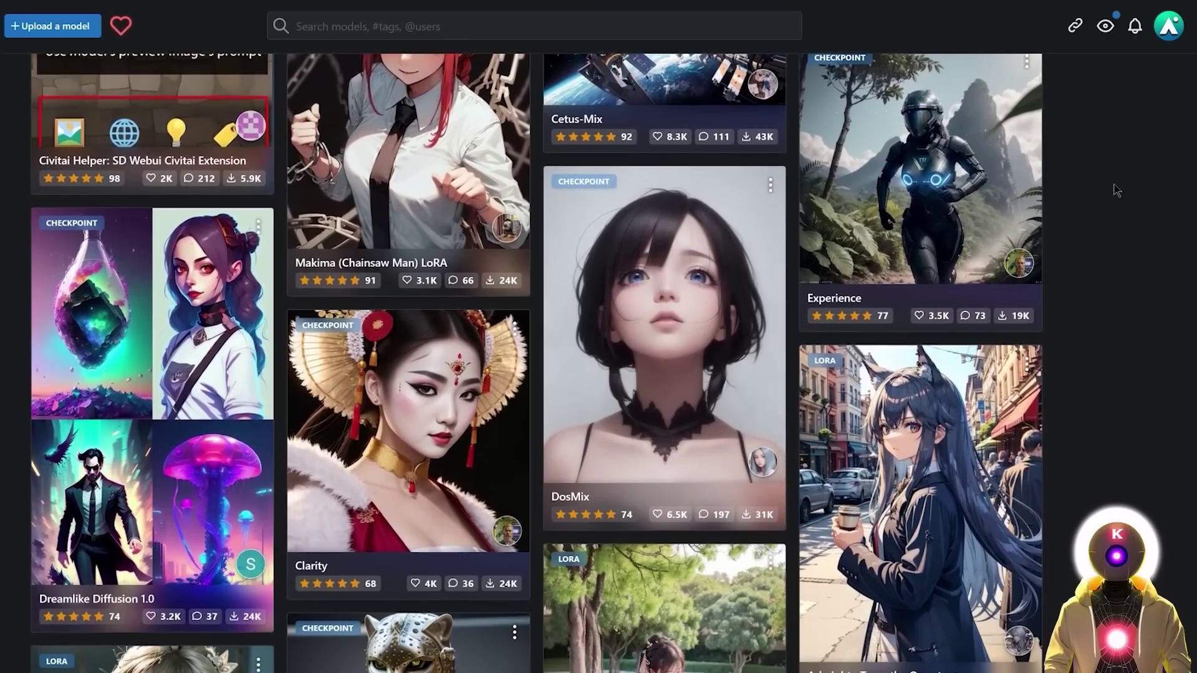
scroll(1116, 190, "down", 2)
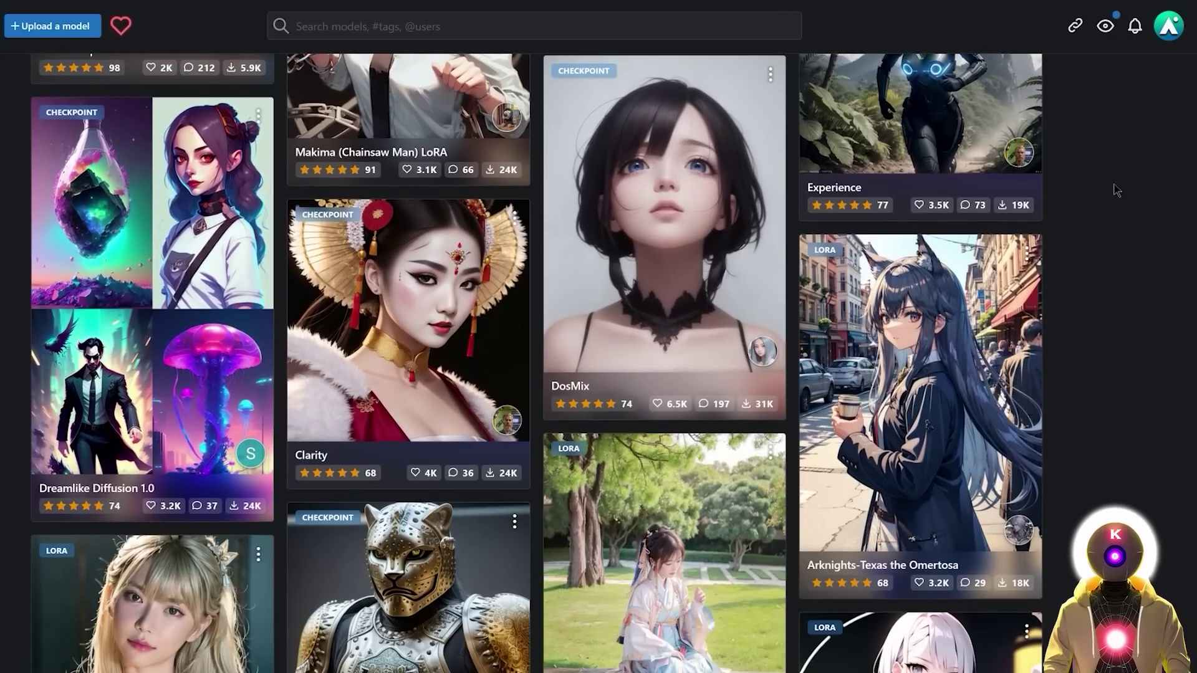
scroll(1115, 190, "down", 4)
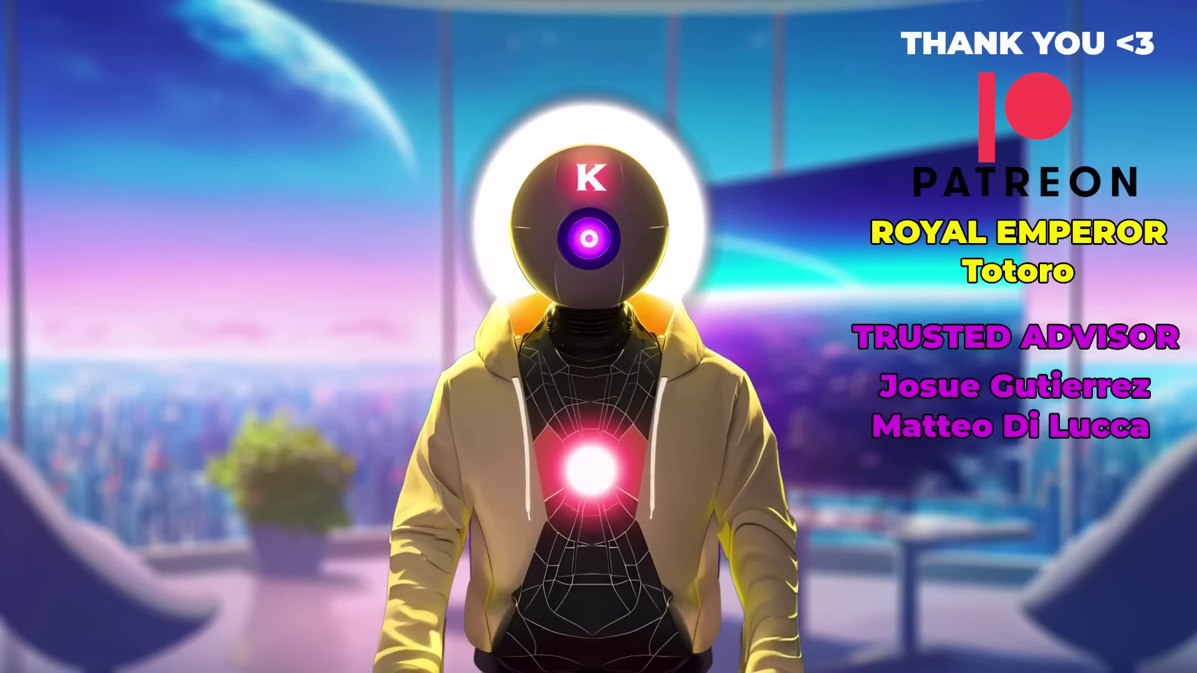